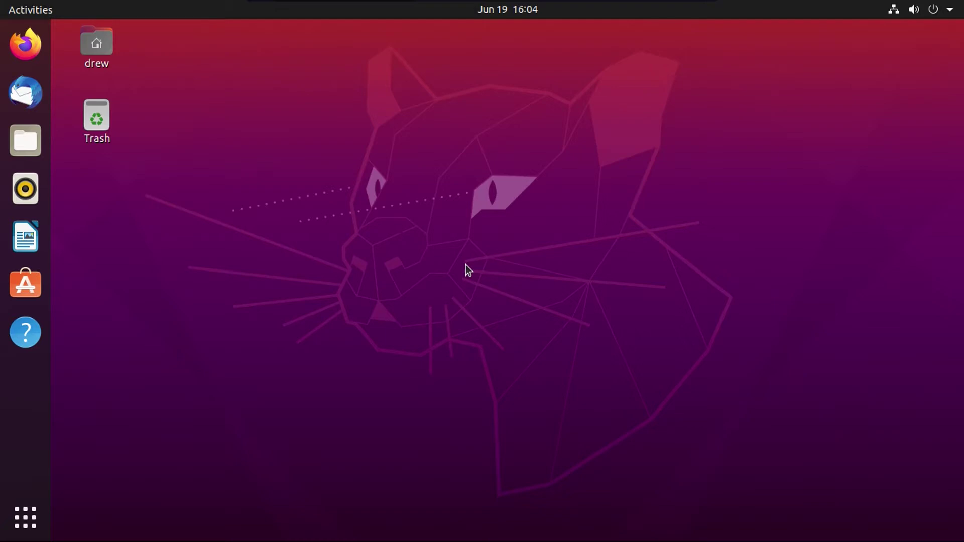
In Terminal, run sudo apt install cinnamon-desktop-environment, giving the password and approving the install.
click(25, 517)
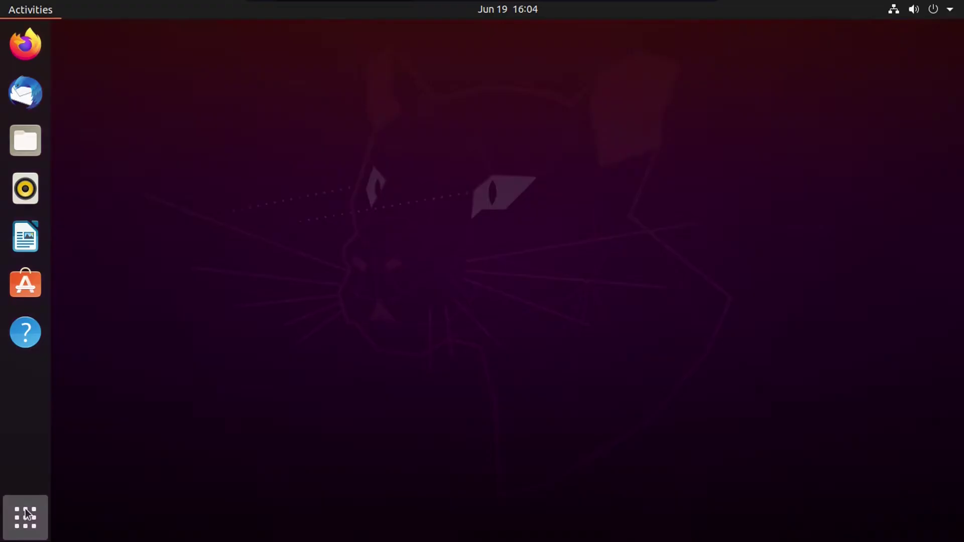
scroll(504, 376, down, 1)
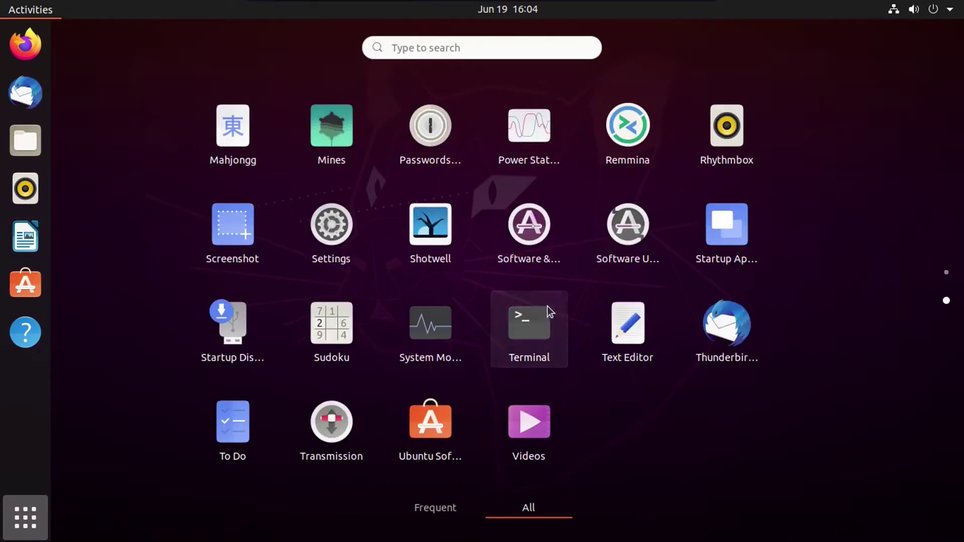
click(547, 309)
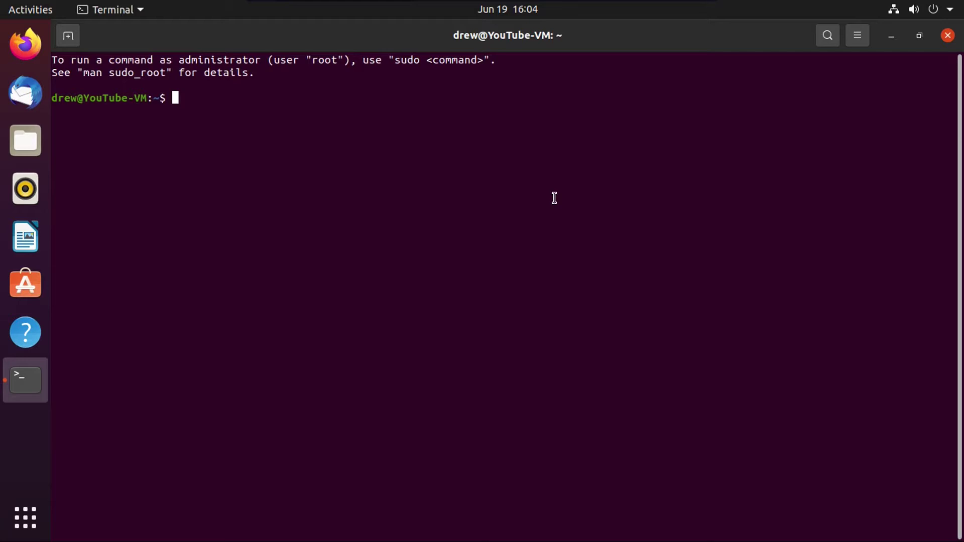
text(sudo apt install cin)
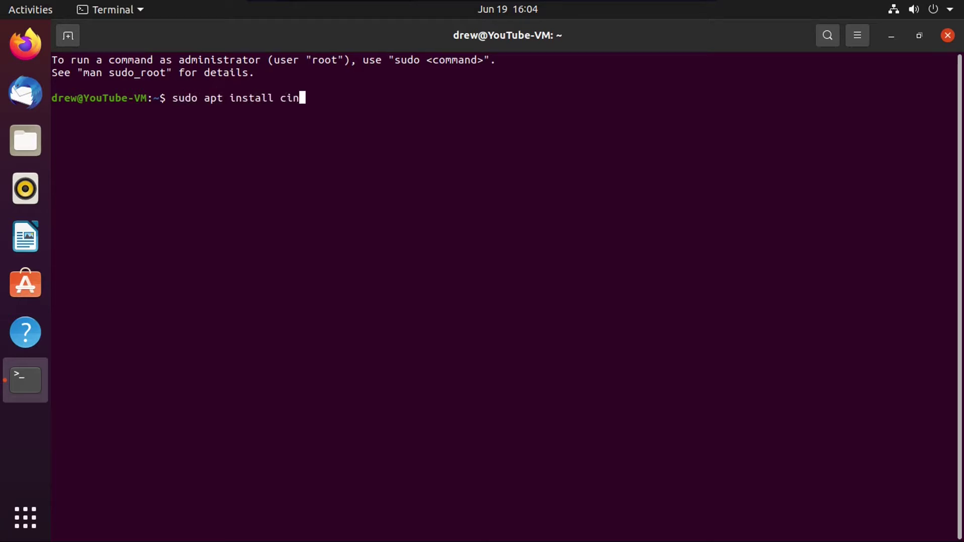
text(namon-deskto)
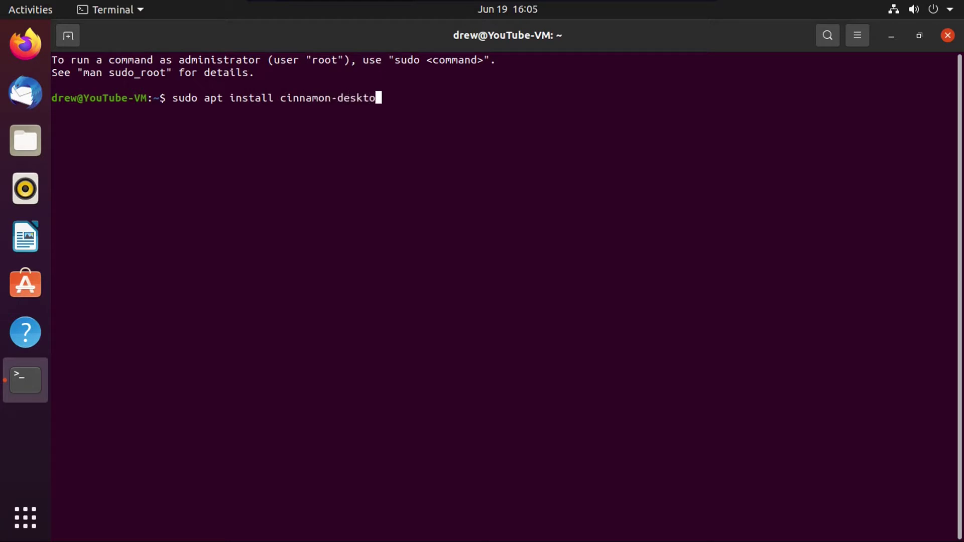
text(p-environment)
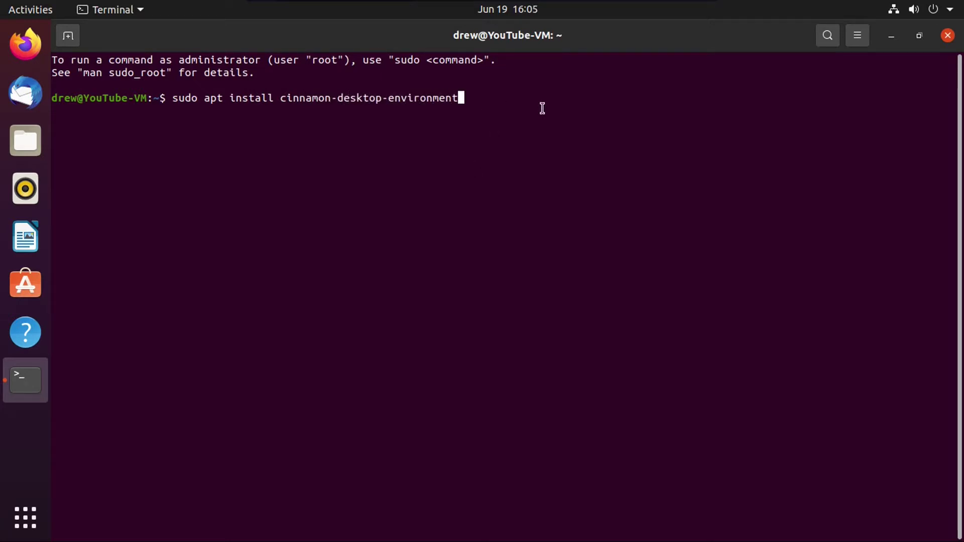
key(Return)
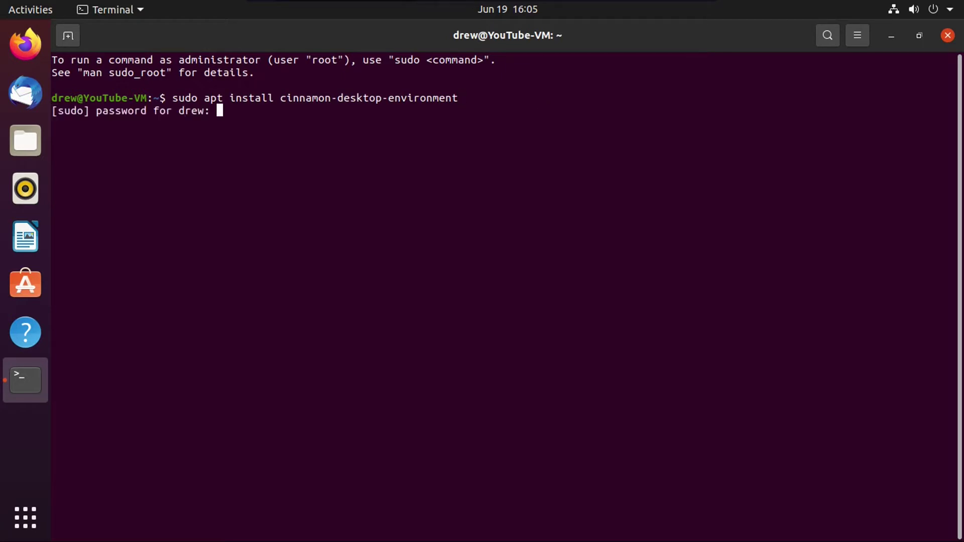
key(Return)
key(Return)
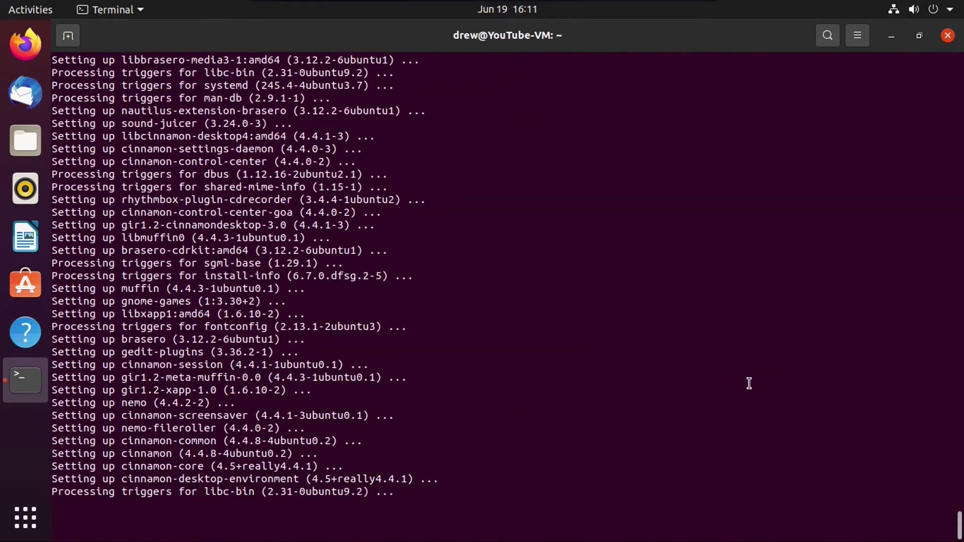
End the current session using Power Off from the system menu.
click(932, 9)
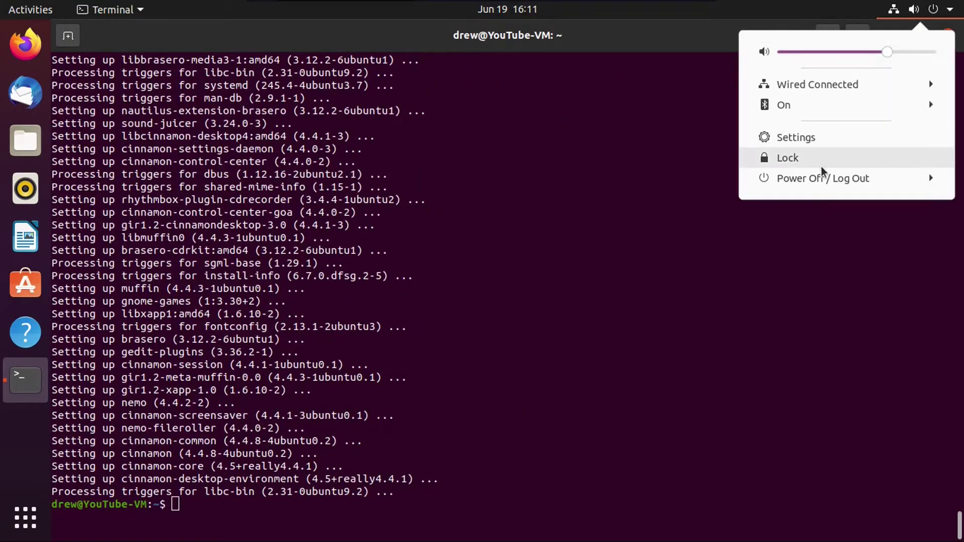
click(816, 180)
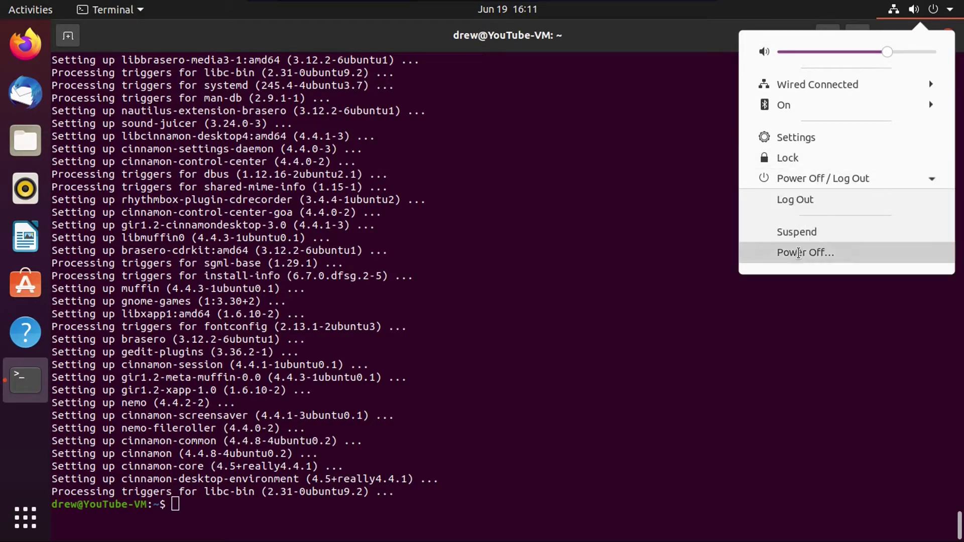
click(798, 253)
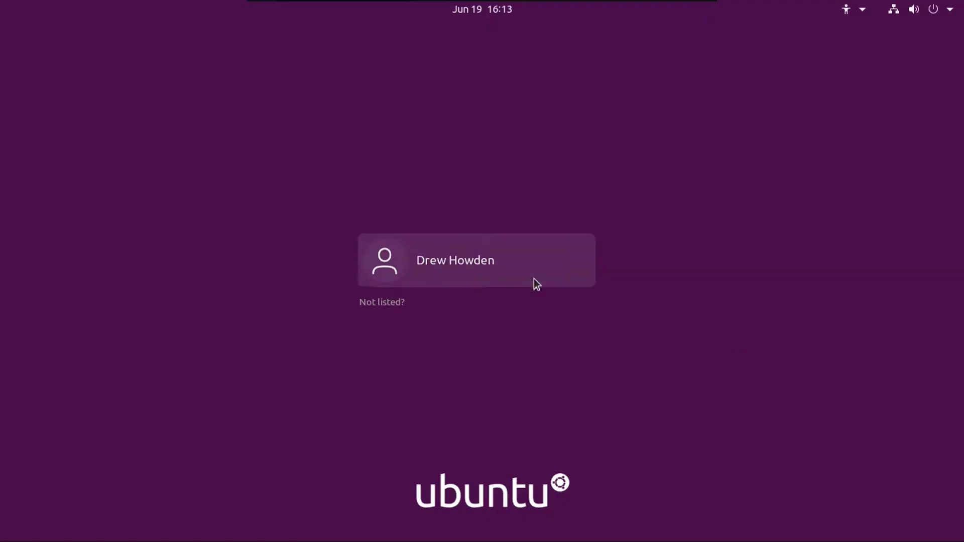
At the login screen, choose the user, select the Cinnamon session and log in with the password.
click(526, 275)
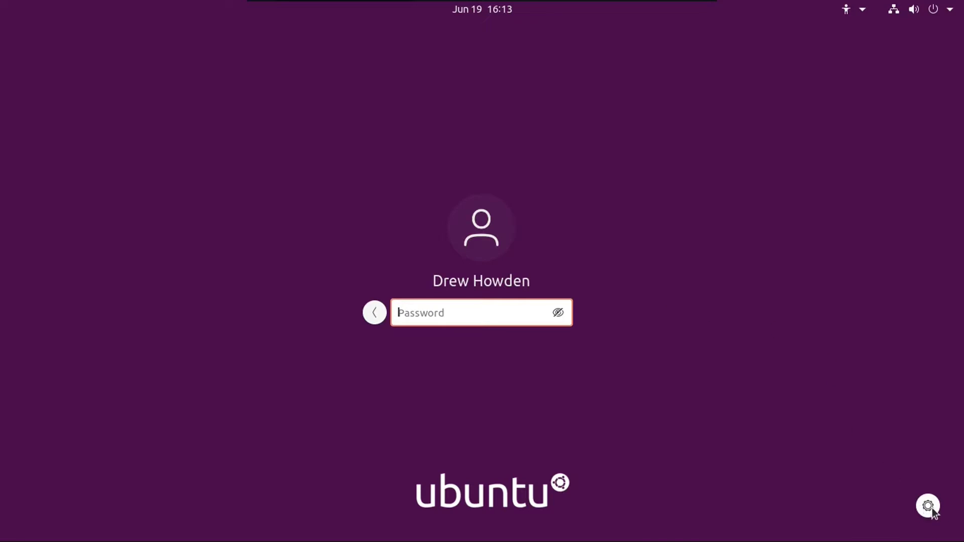
click(929, 504)
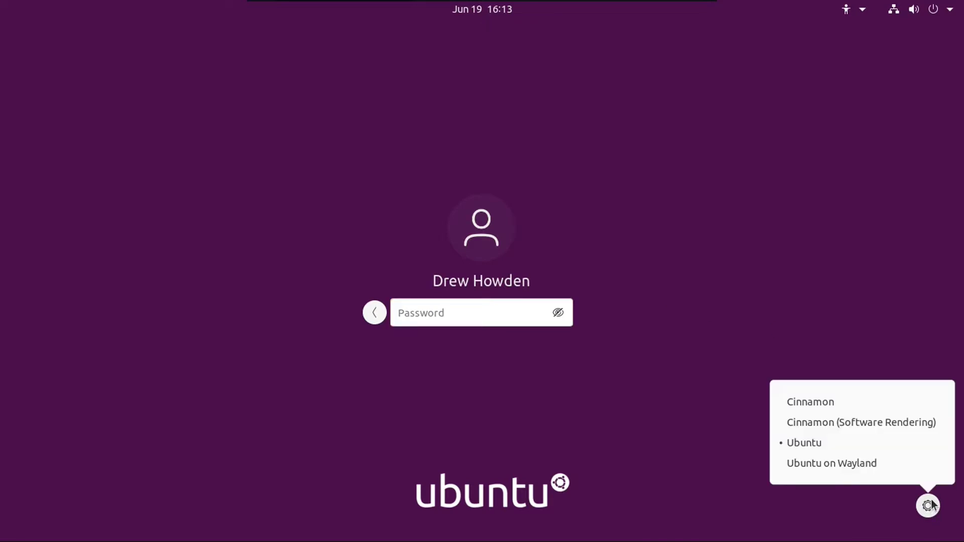
click(829, 404)
text(************)
key(Return)
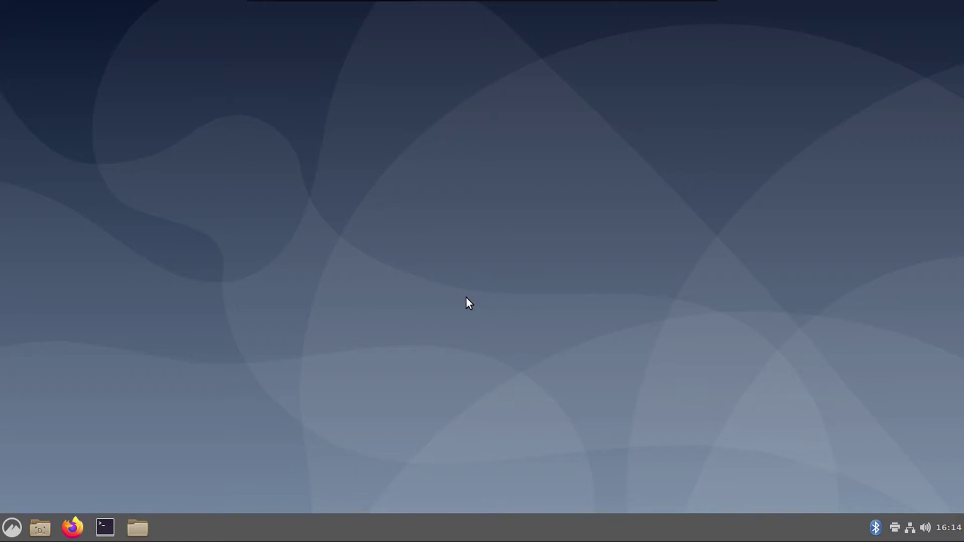
Open the Themes page of System Settings from the Cinnamon menu.
click(10, 529)
click(12, 527)
click(14, 526)
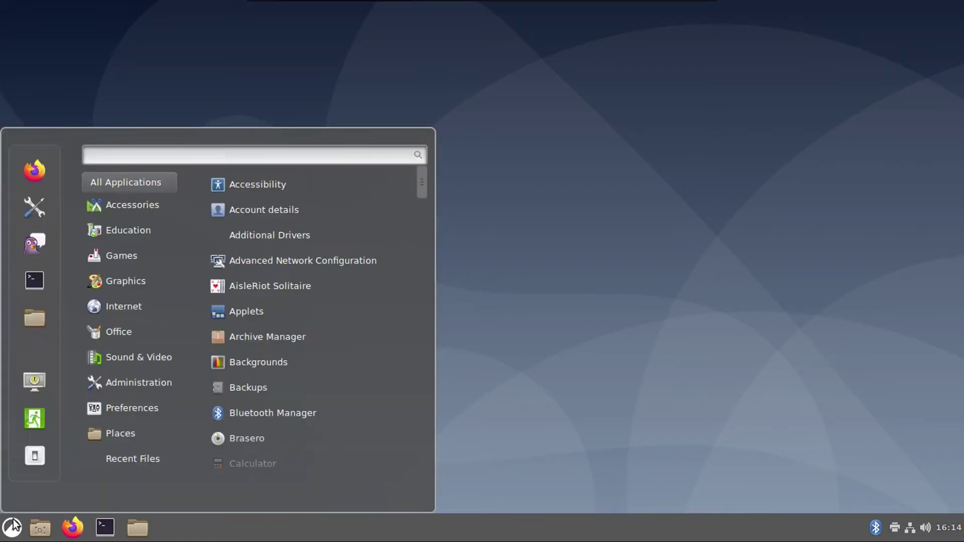
click(35, 209)
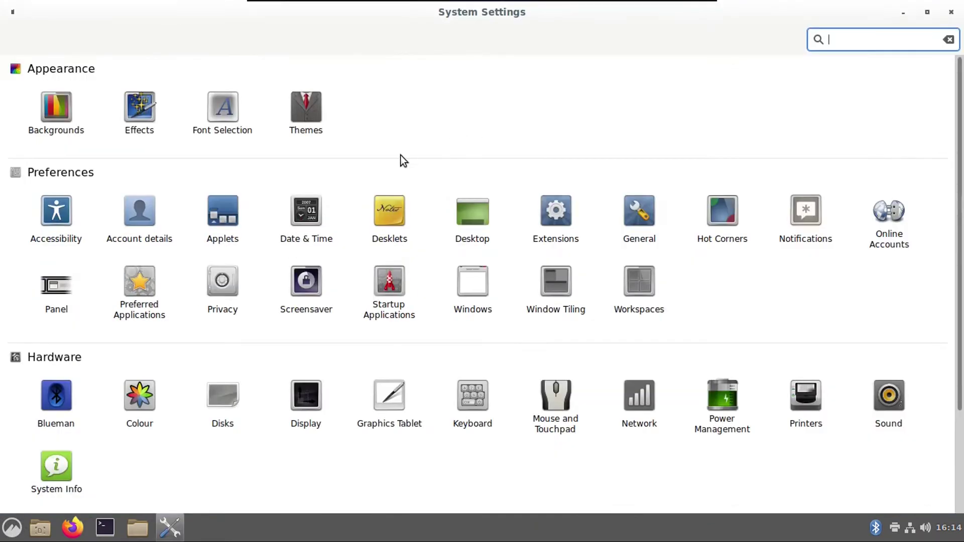
click(311, 110)
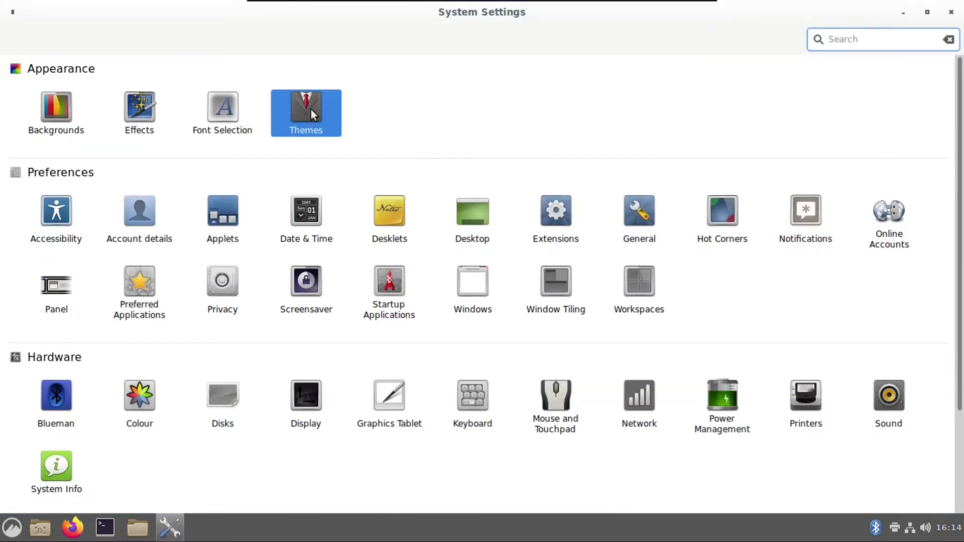
Update the theme cache under Add/Remove, search 'windo' and install Windows 10 Light Theme.
click(472, 42)
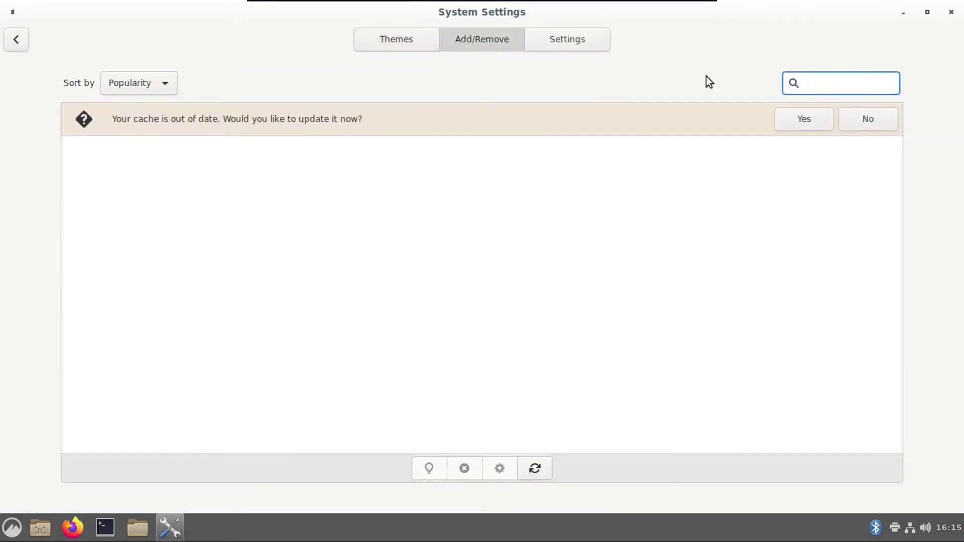
click(794, 122)
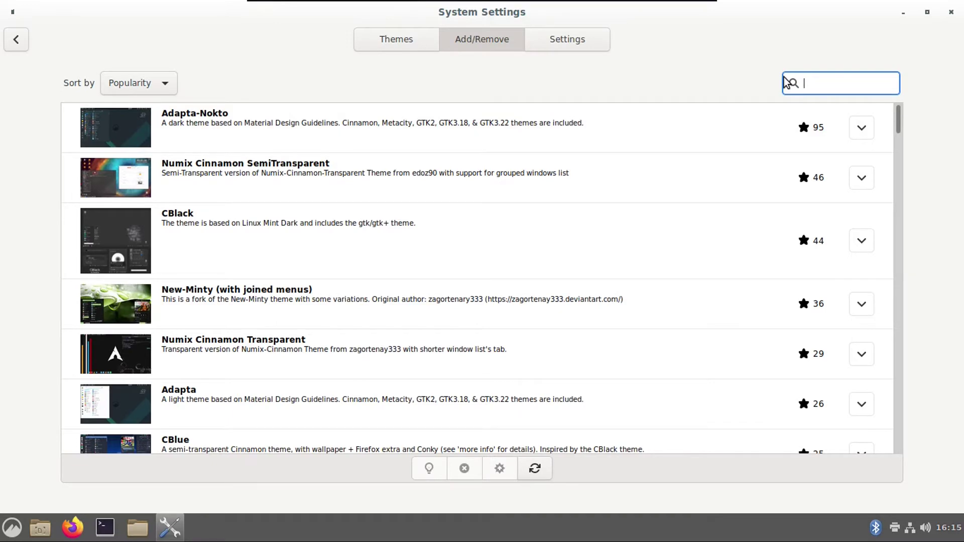
text(windo)
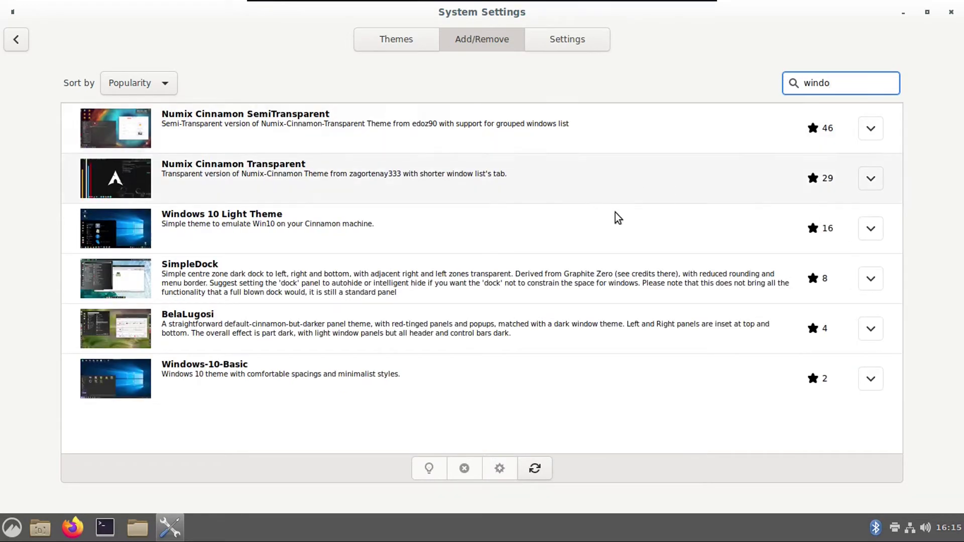
click(871, 228)
Set the Window borders, Controls and Desktop themes each to Windows-10.
click(401, 49)
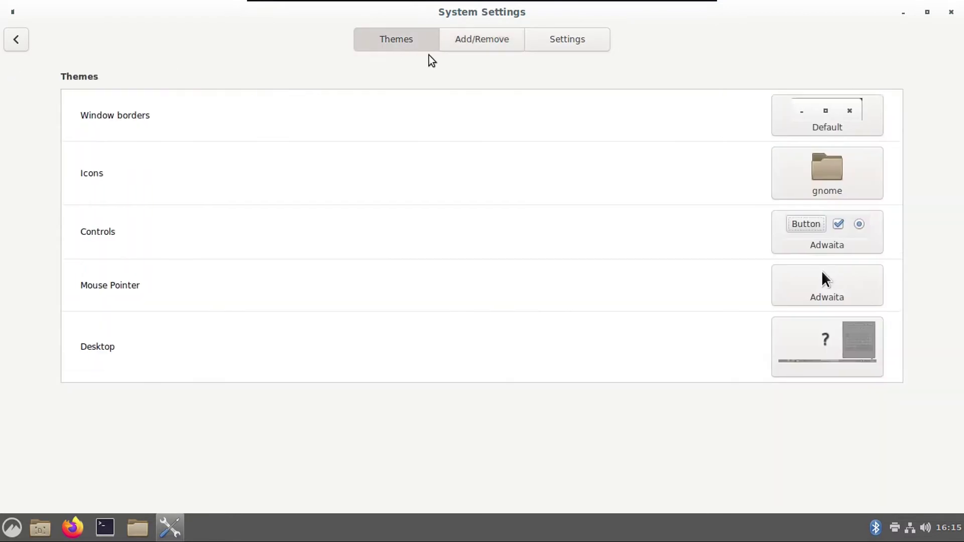
click(822, 111)
click(703, 154)
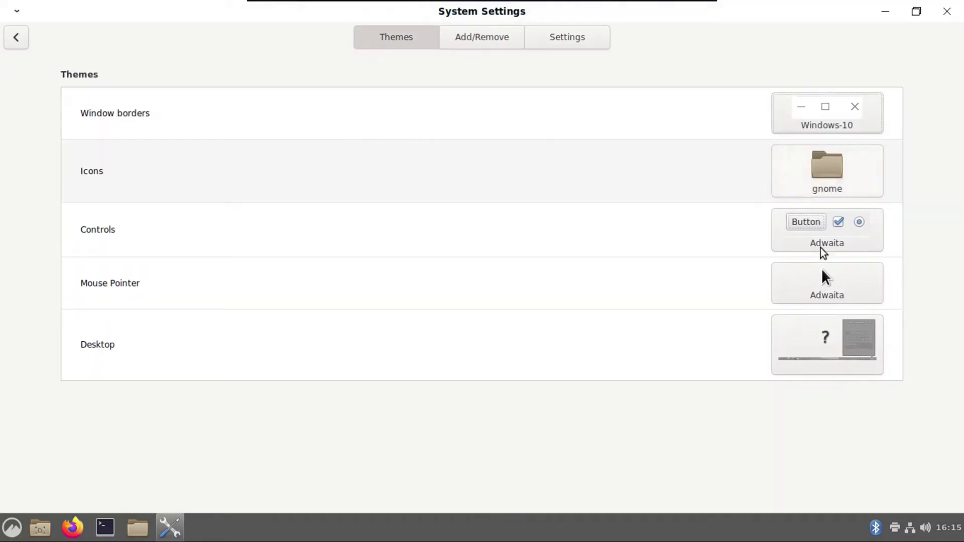
click(808, 233)
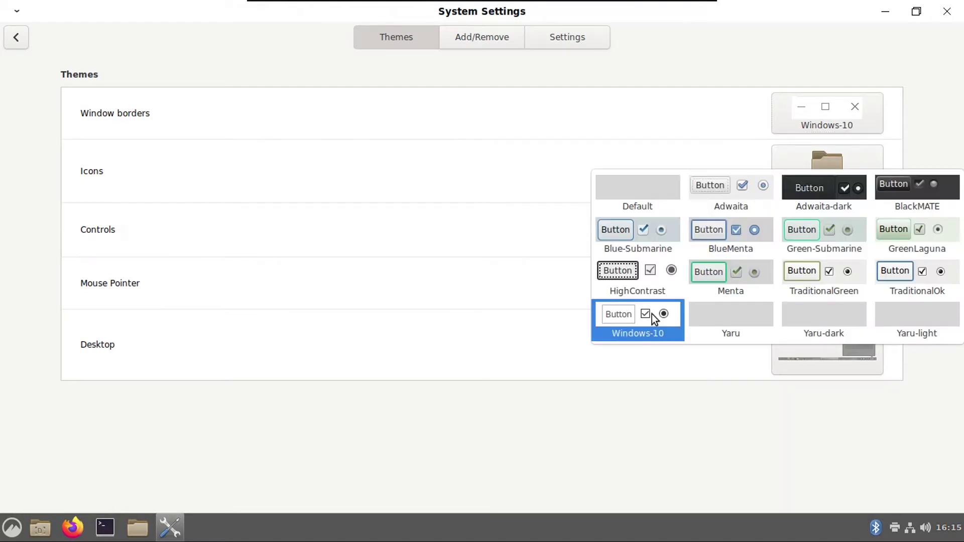
click(648, 315)
click(839, 333)
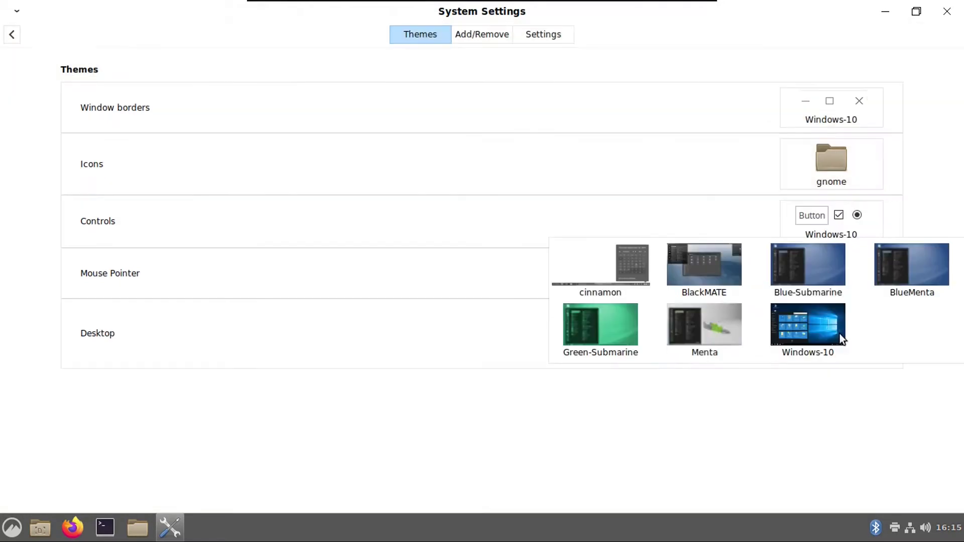
click(813, 343)
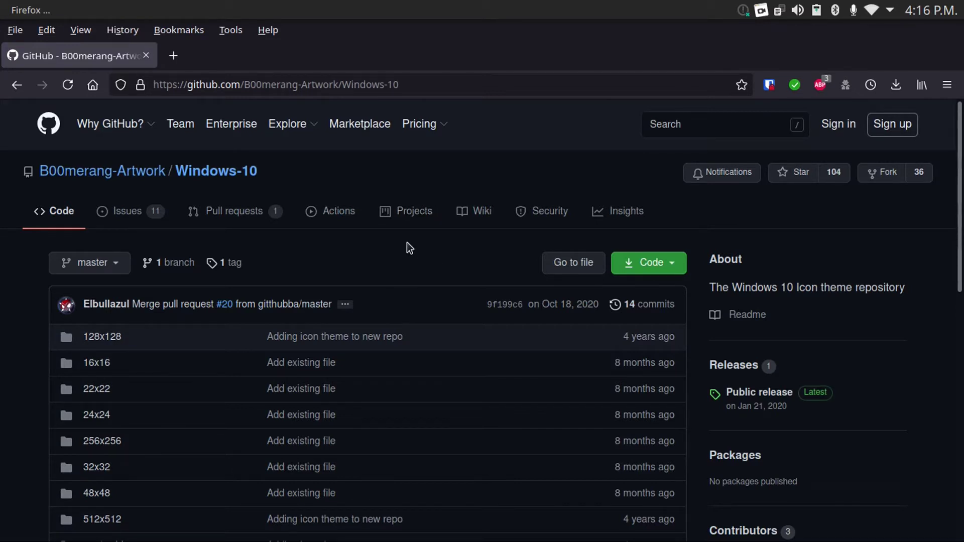
Request Windows-10-master.zip from the B00merang-Artwork/Windows-10 GitHub page and close Firefox's prompt.
click(651, 260)
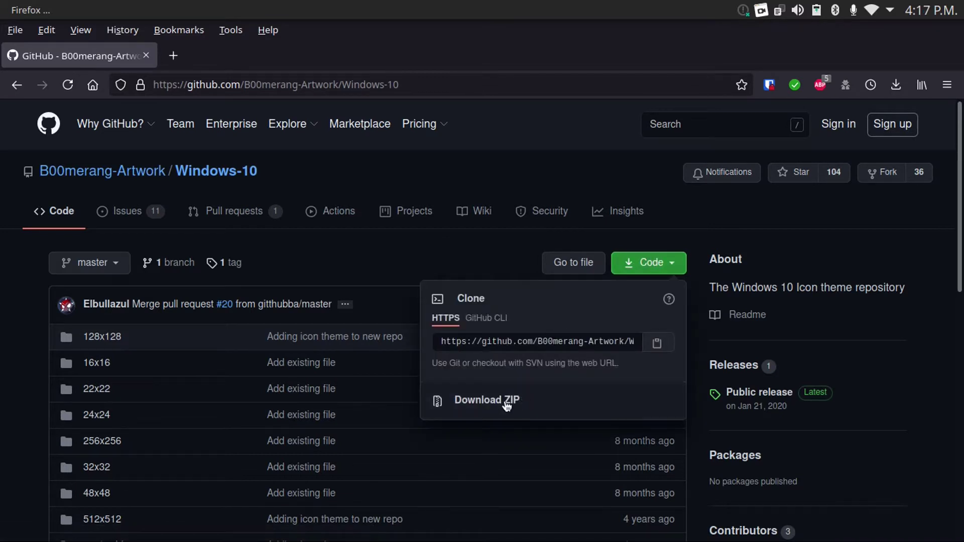
click(522, 400)
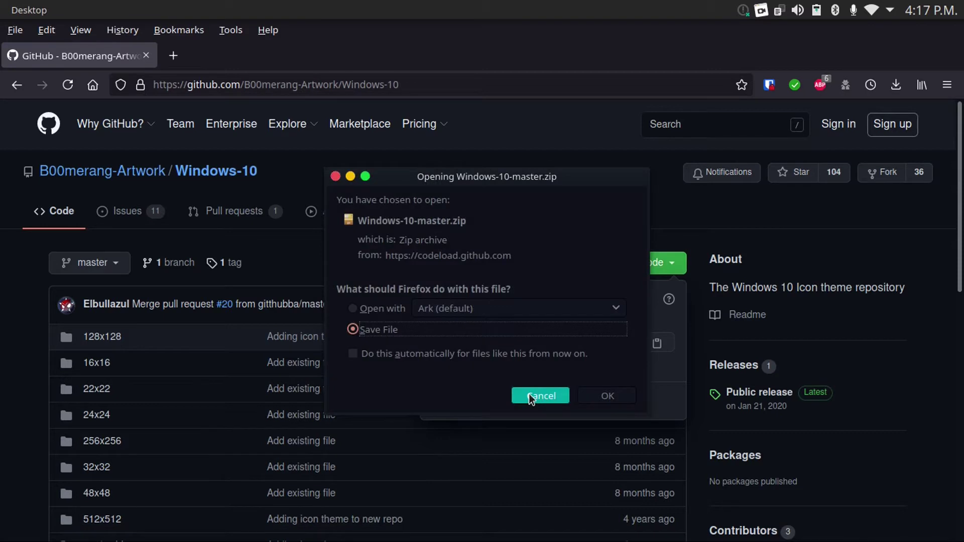
click(529, 396)
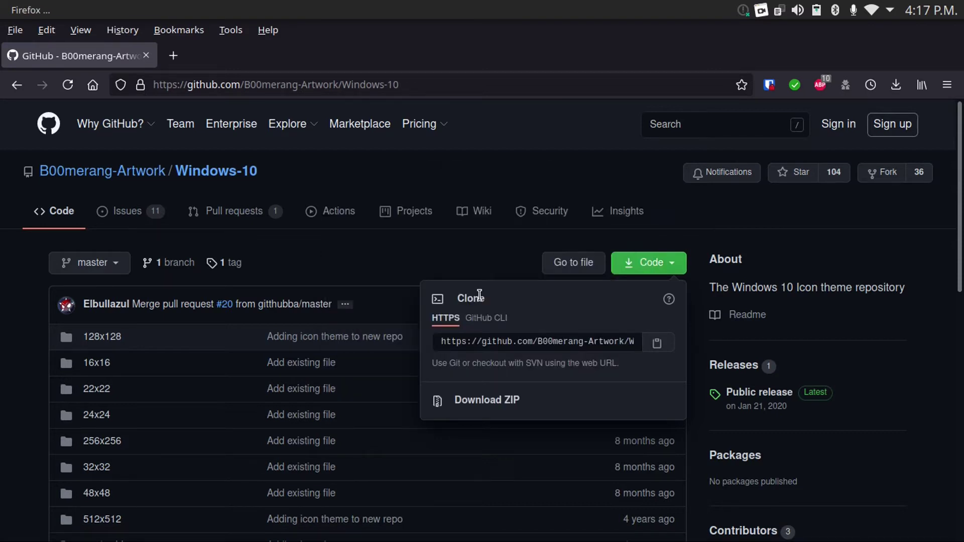
Open Windows-10-master.zip from the Downloads folder in the archive manager.
click(482, 267)
click(852, 501)
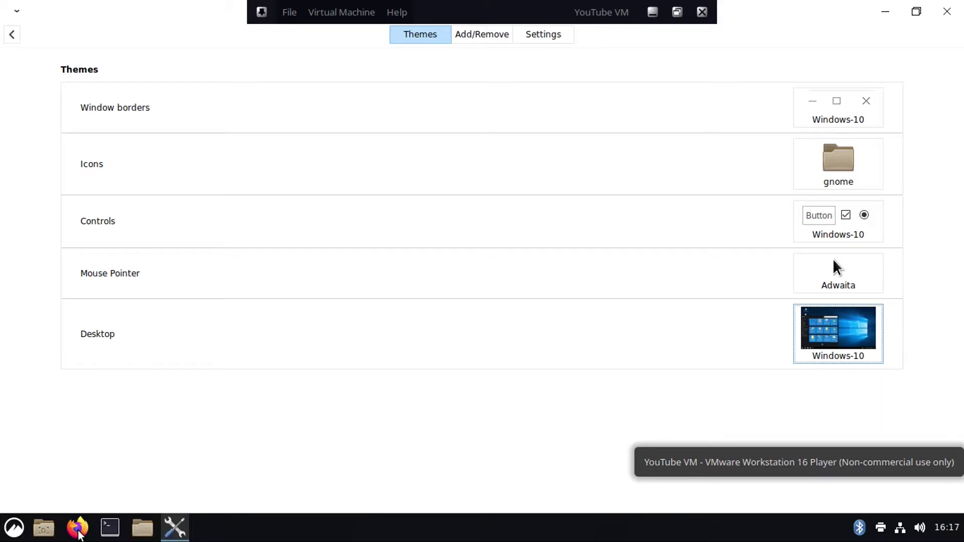
click(142, 527)
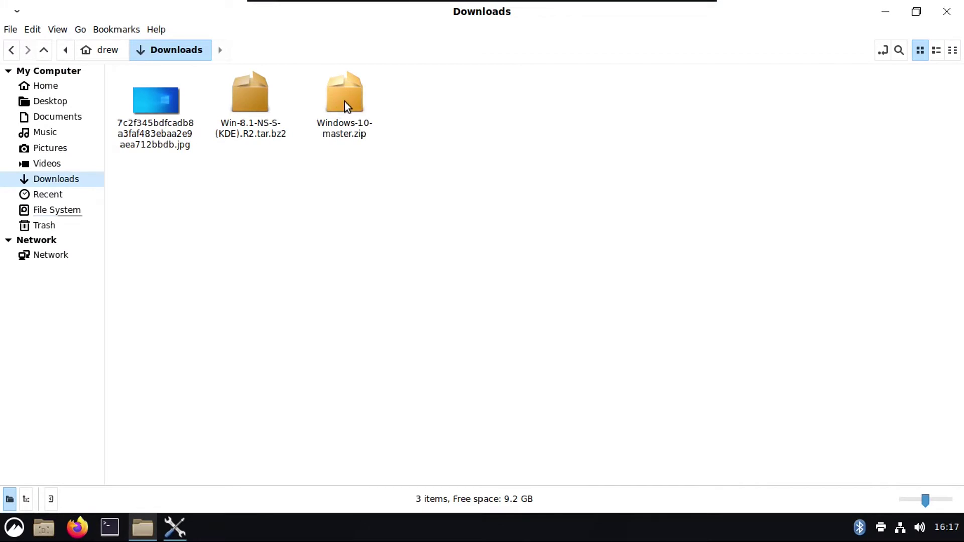
click(345, 102)
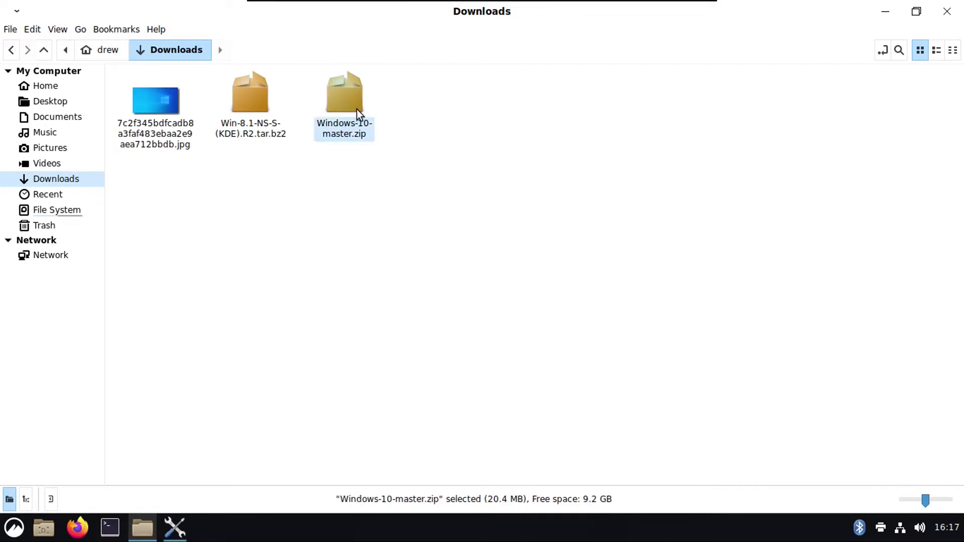
double_click(344, 101)
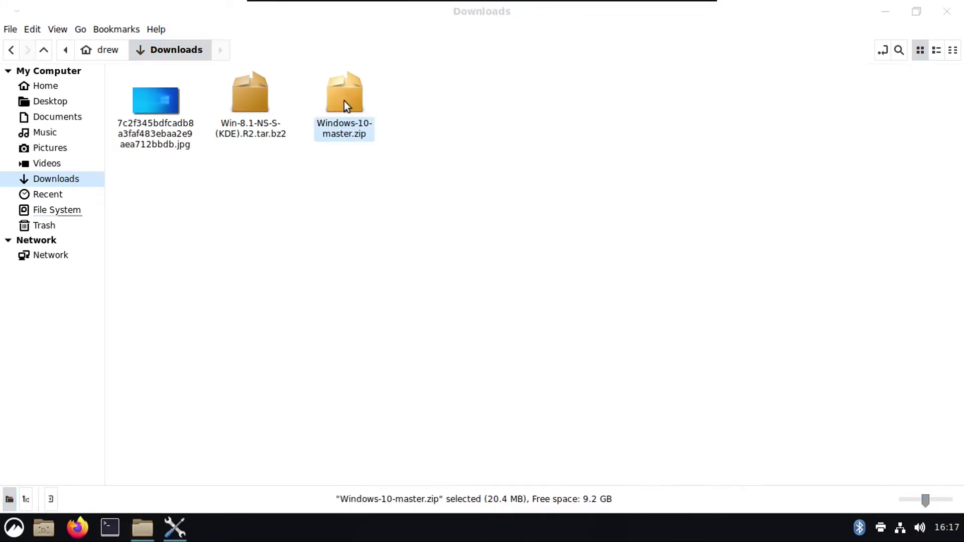
Start extraction and pick the hidden .icons folder in home as the destination.
click(295, 103)
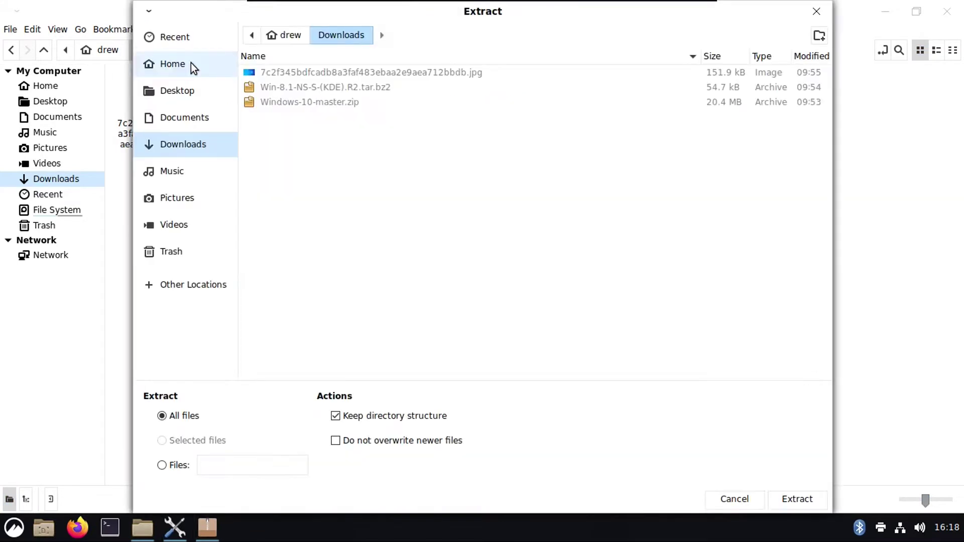
click(190, 64)
right_click(321, 192)
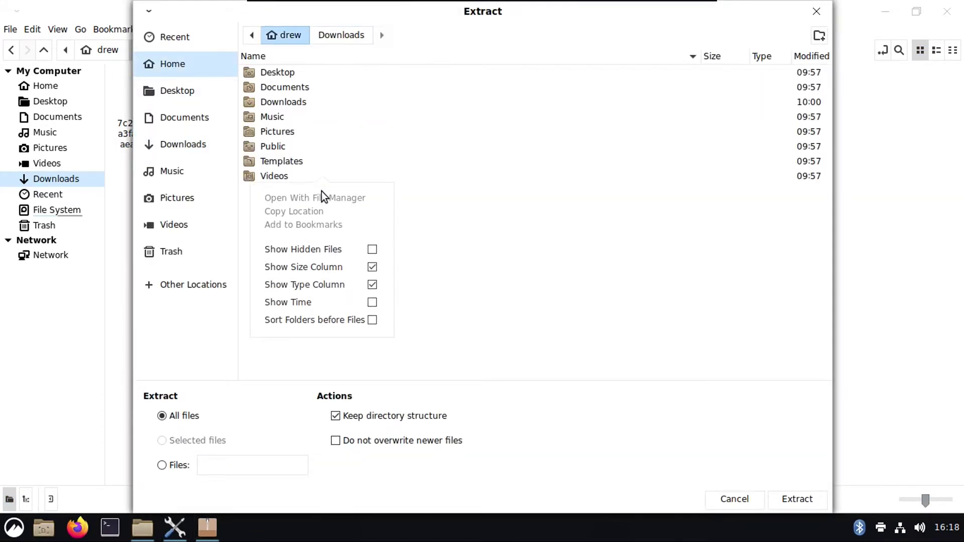
click(351, 251)
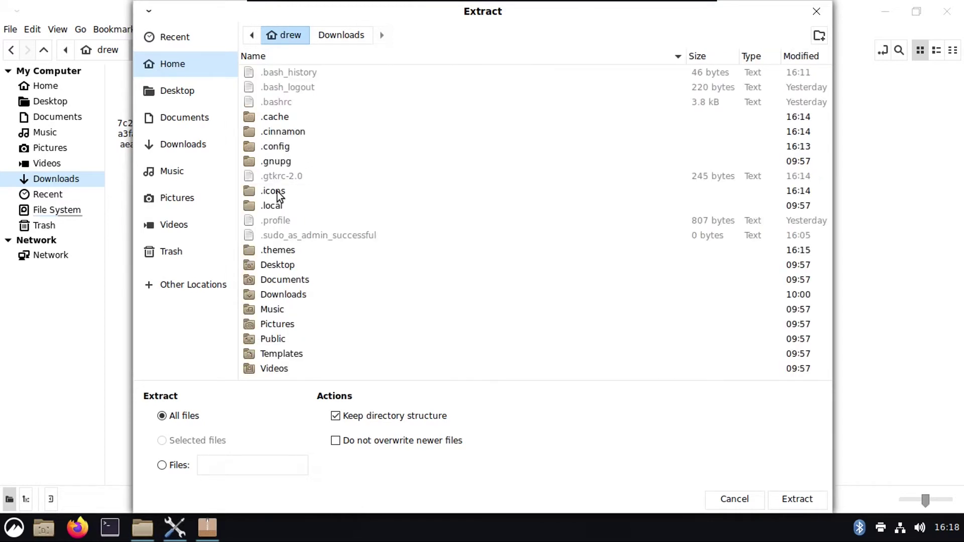
double_click(277, 191)
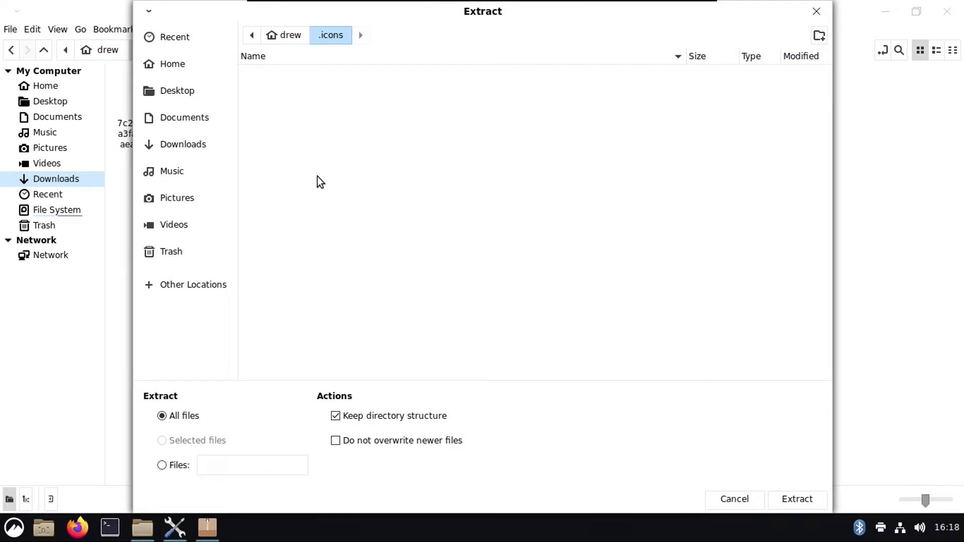
Show hidden files in Nemo's home folder and create a new folder there.
key(Escape)
click(40, 87)
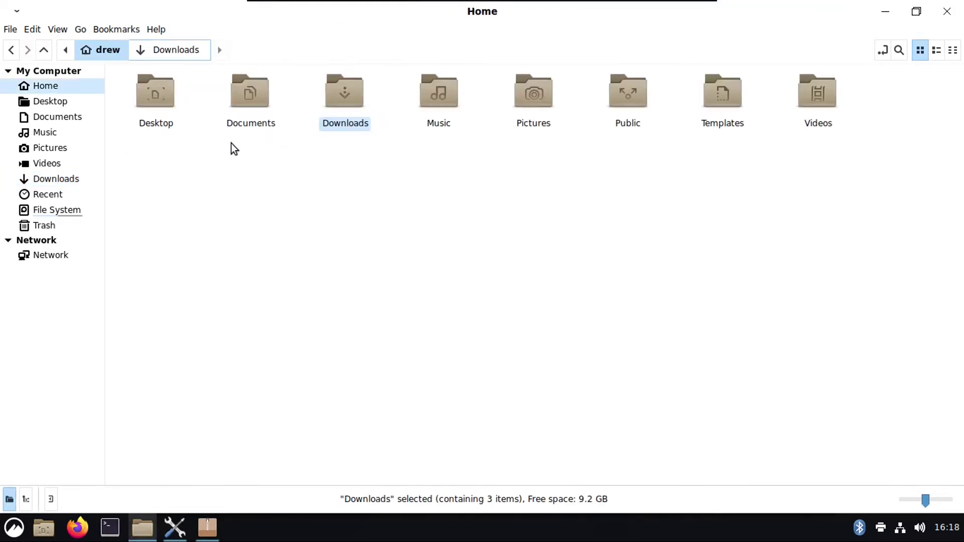
click(56, 32)
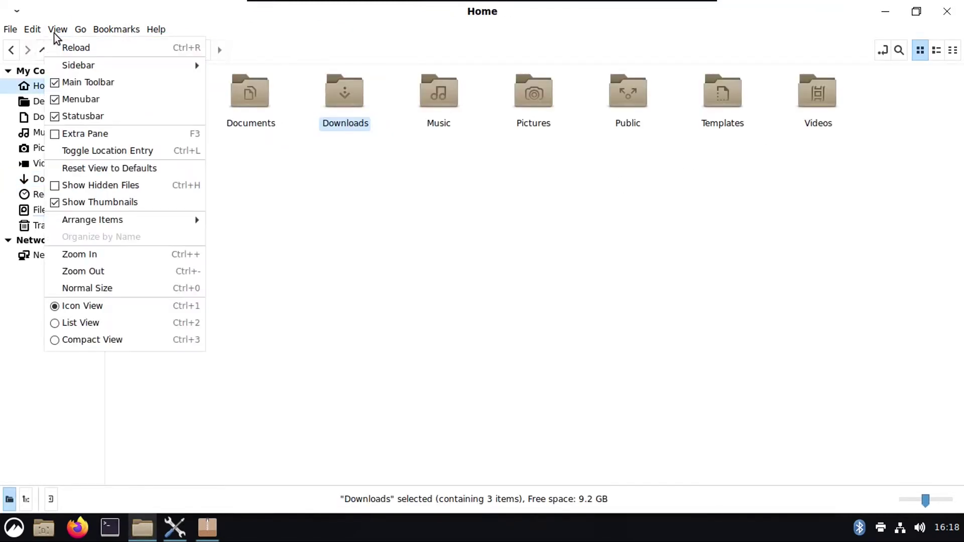
click(105, 185)
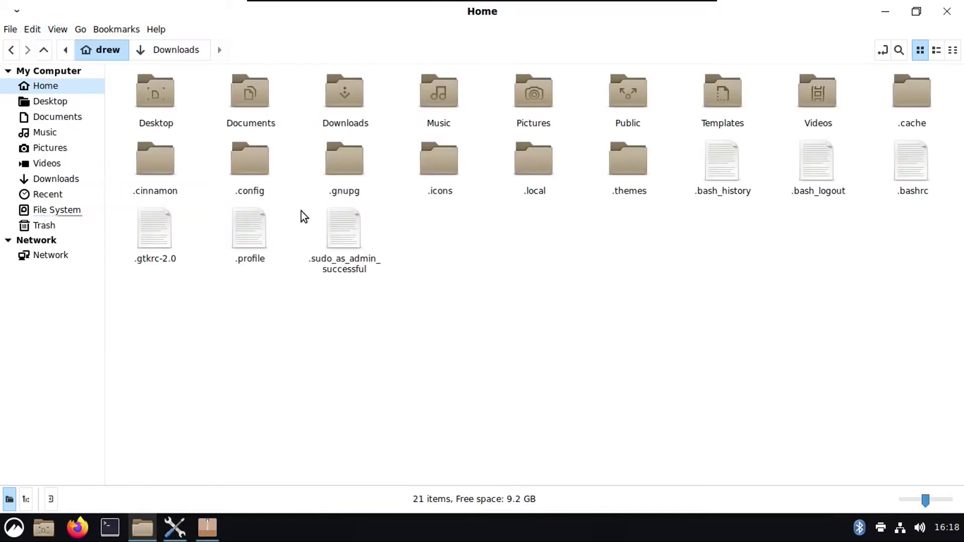
right_click(485, 259)
click(525, 276)
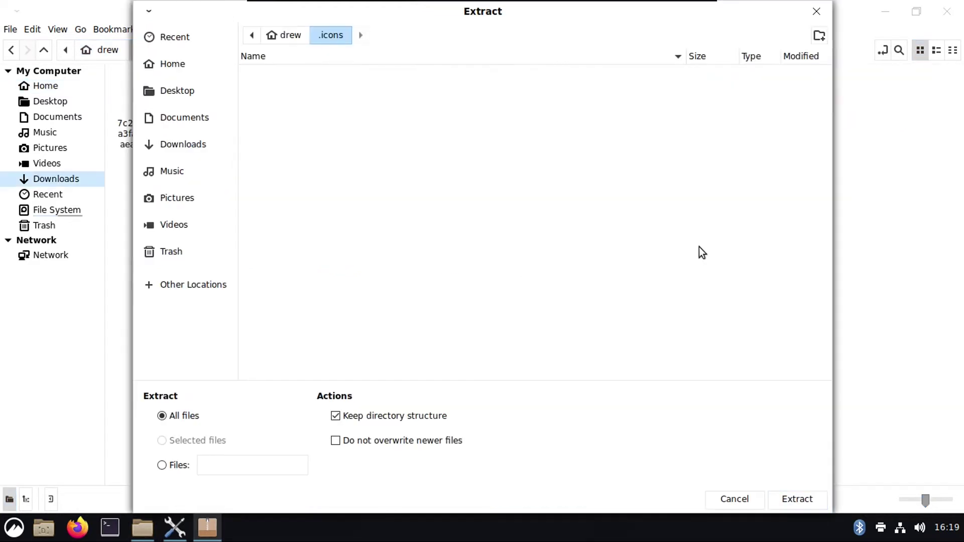
Extract Windows-10-master.zip into ~/.icons and wait for the success message.
click(798, 498)
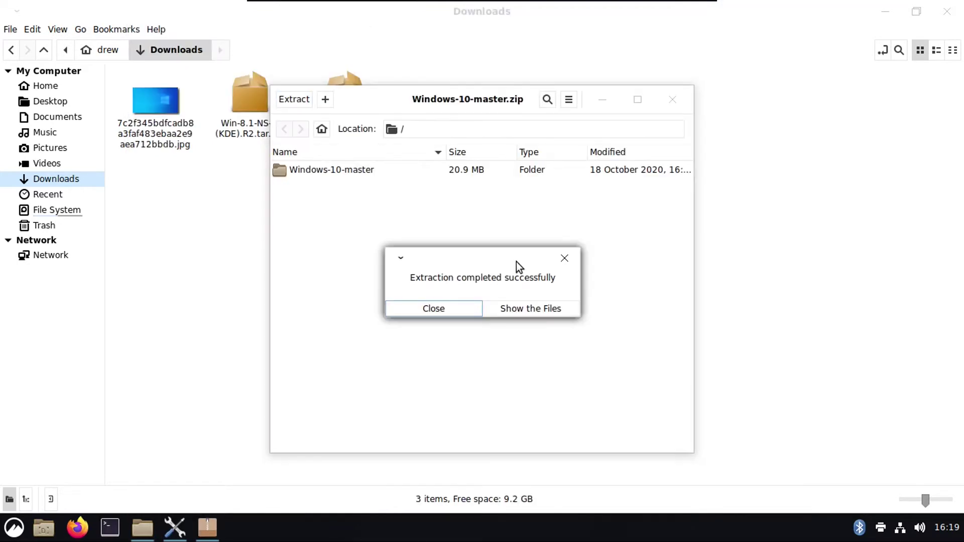
Close the extraction windows and set the Icons theme to Windows-10-master.
click(564, 259)
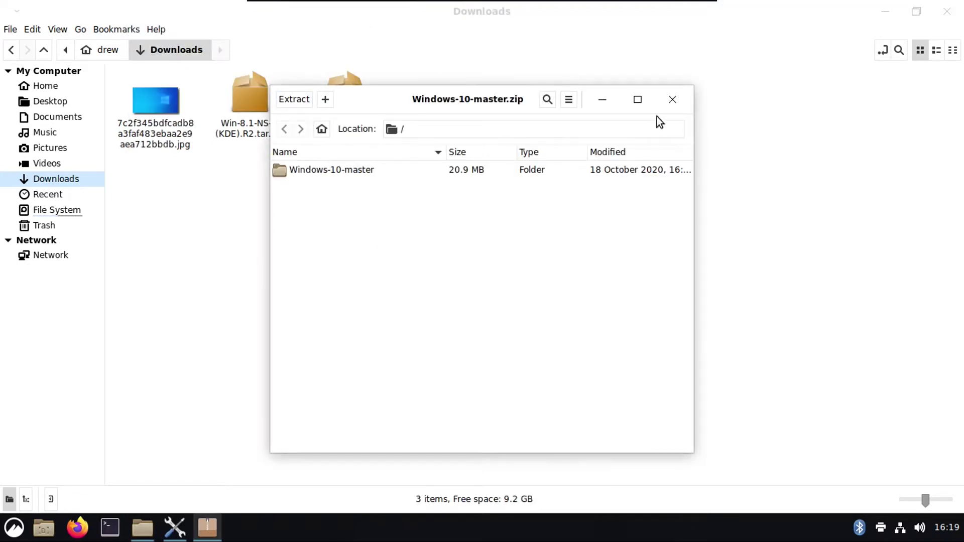
click(672, 100)
click(174, 527)
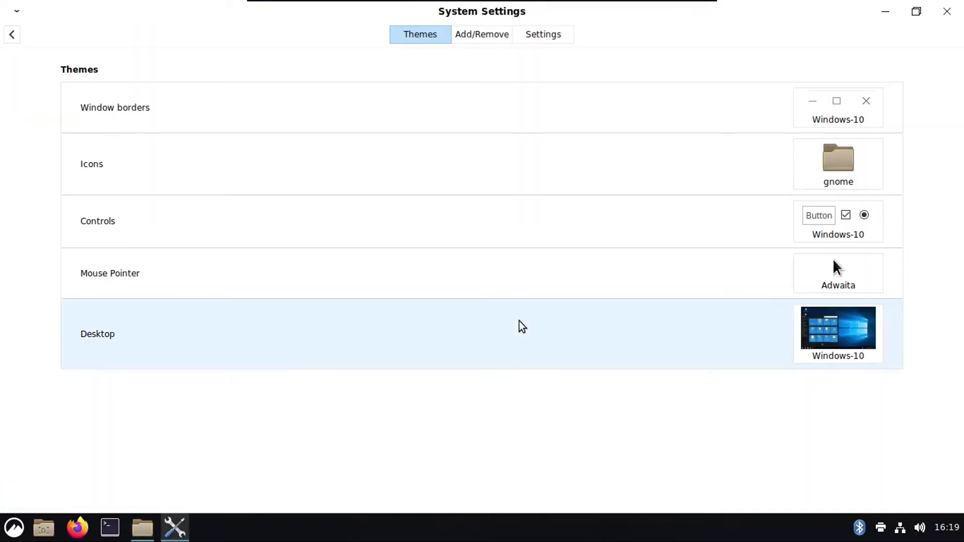
click(847, 160)
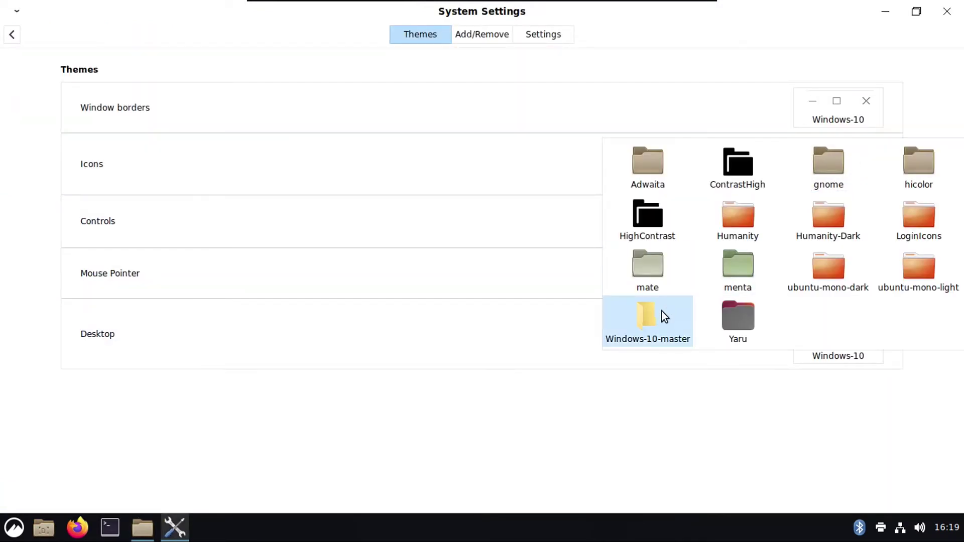
click(661, 311)
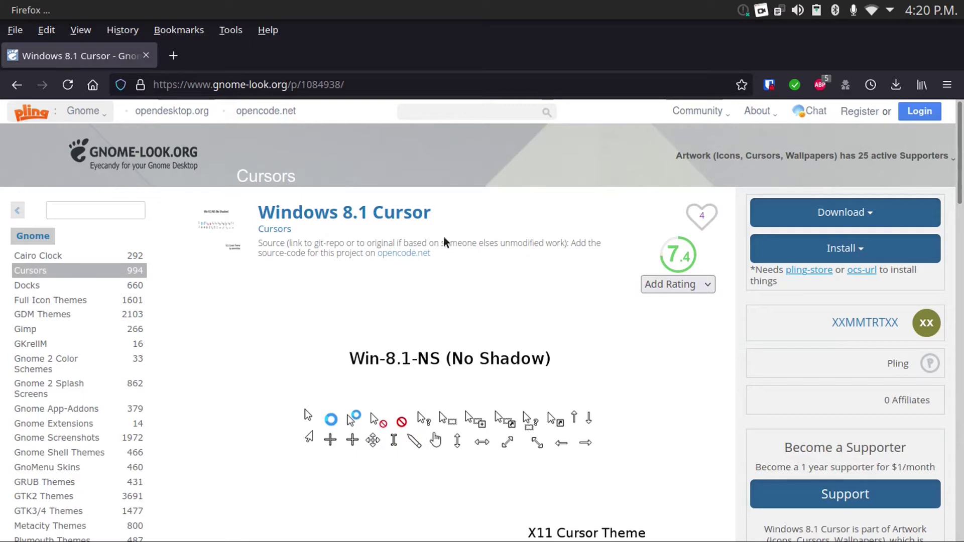
Open the Files (3) tab on gnome-look.org's Windows 8.1 Cursor page.
scroll(520, 223, down, 5)
scroll(520, 223, up, 5)
scroll(528, 215, down, 8)
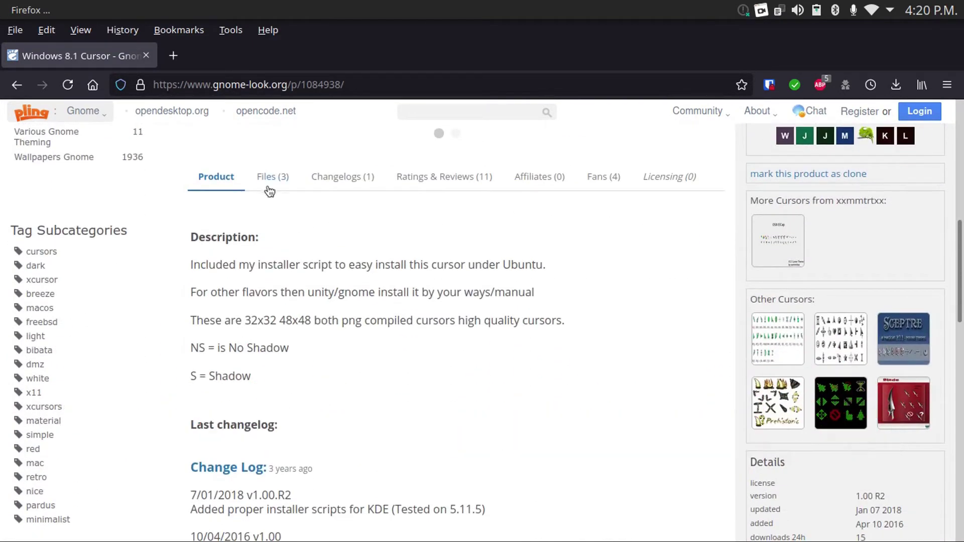
click(269, 185)
Request Win-8.1-NS-S-(KDE).R2.tar.bz2 via Download (Mirror), then cancel Firefox's file prompt.
scroll(417, 194, up, 5)
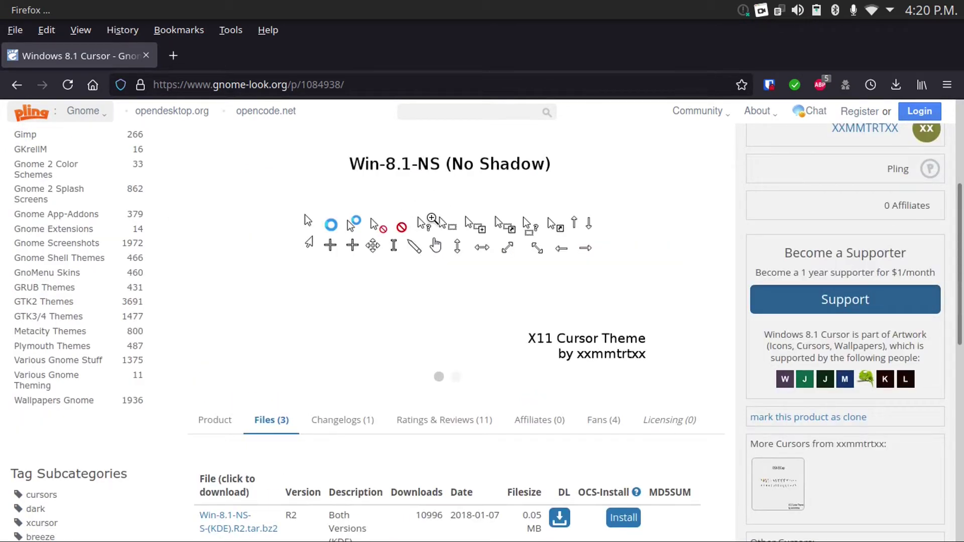
scroll(433, 245, down, 2)
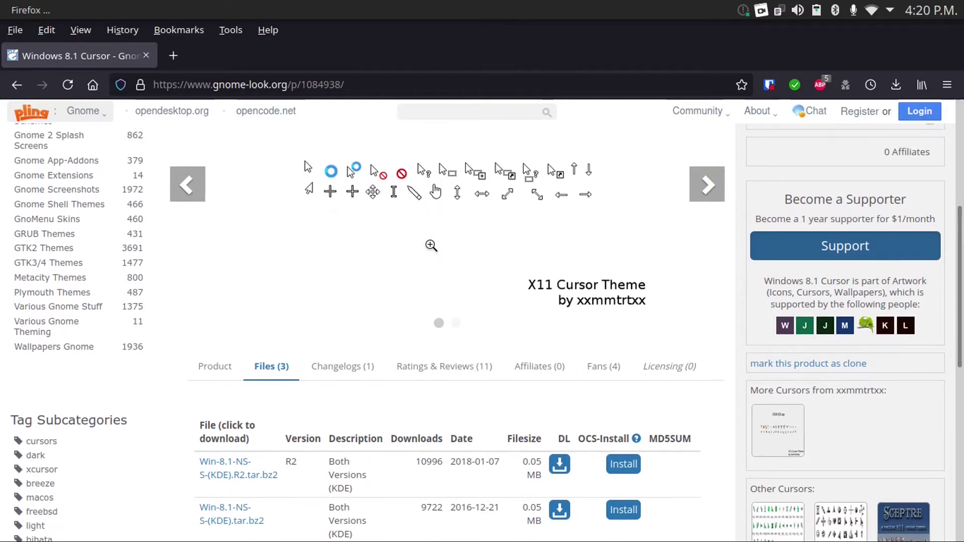
scroll(432, 236, up, 1)
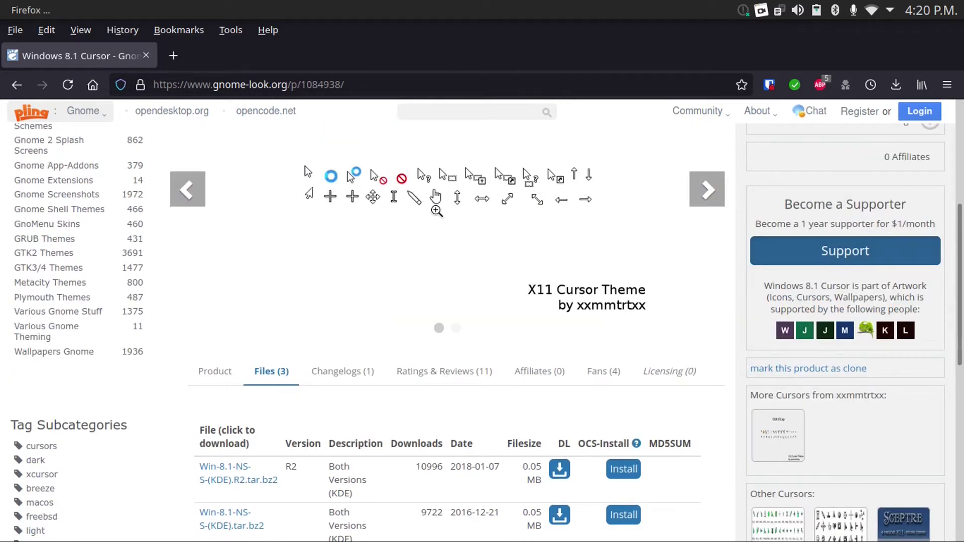
scroll(436, 210, down, 3)
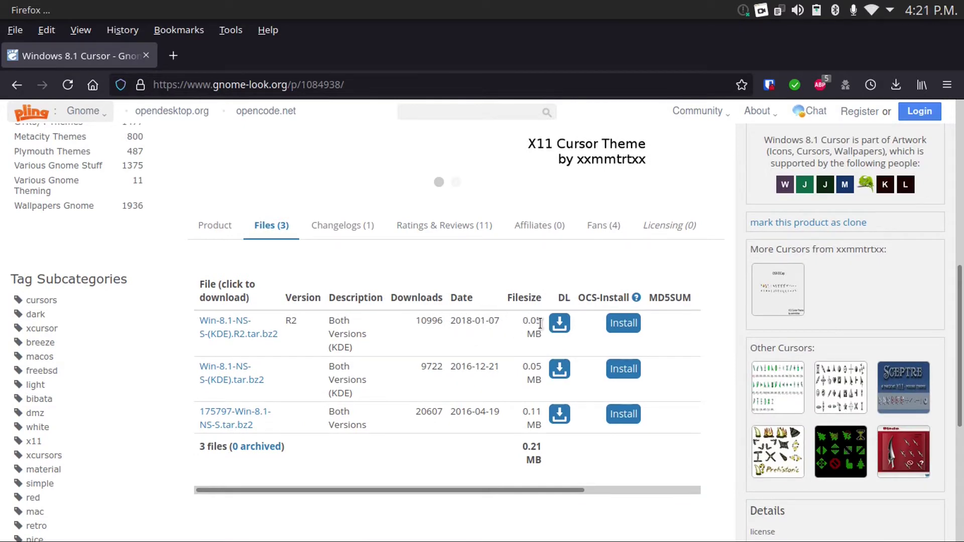
click(561, 323)
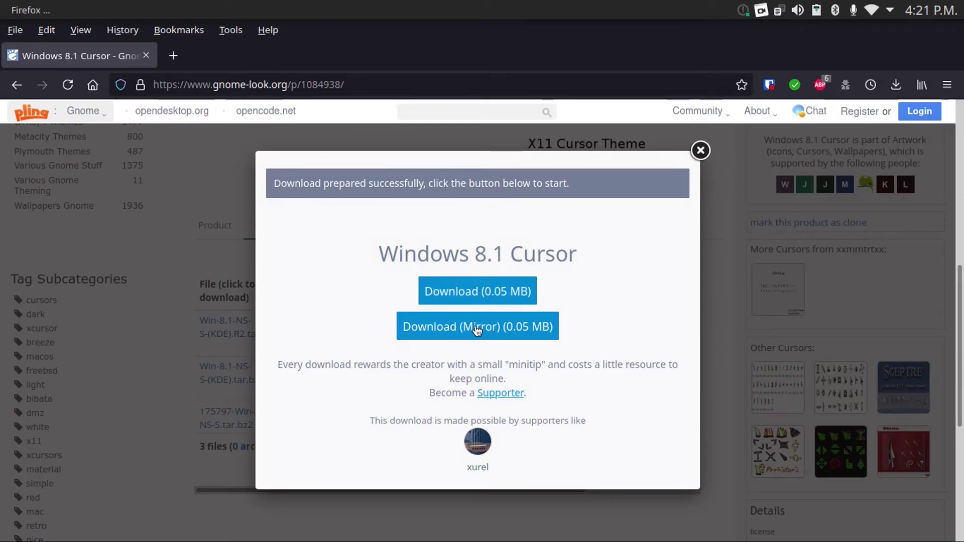
click(477, 329)
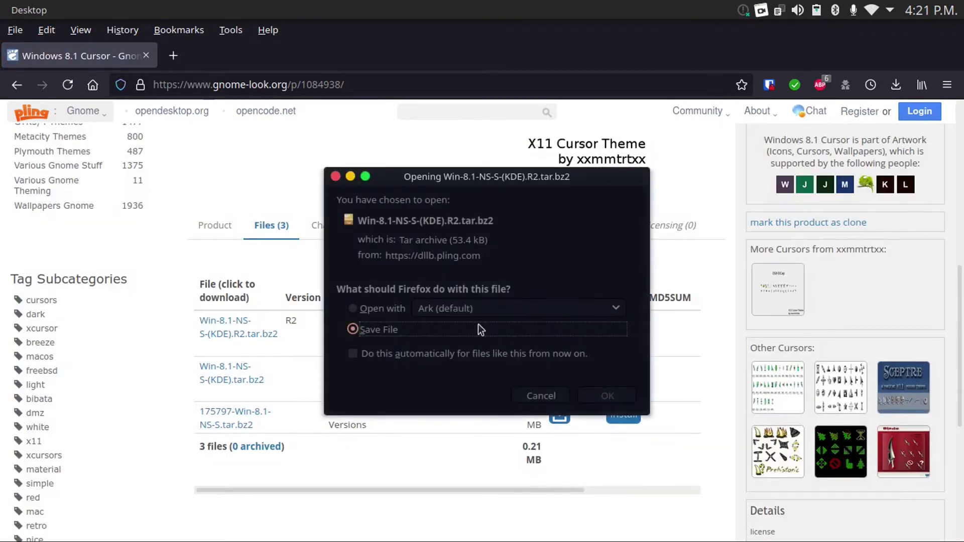
click(524, 395)
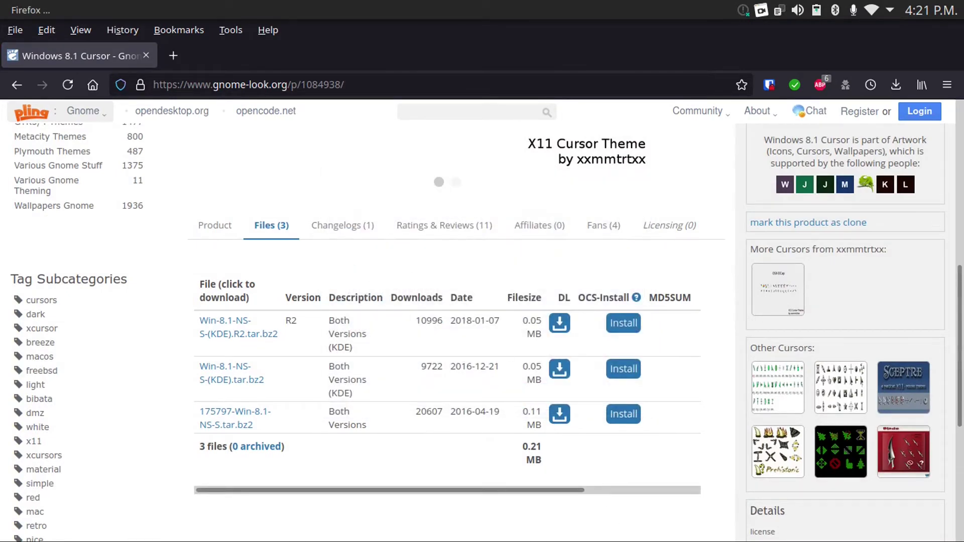
Open Win-8.1-NS-S-(KDE).R2.tar.bz2 from Downloads and select its Win-8.1-NS cursor folder.
click(836, 507)
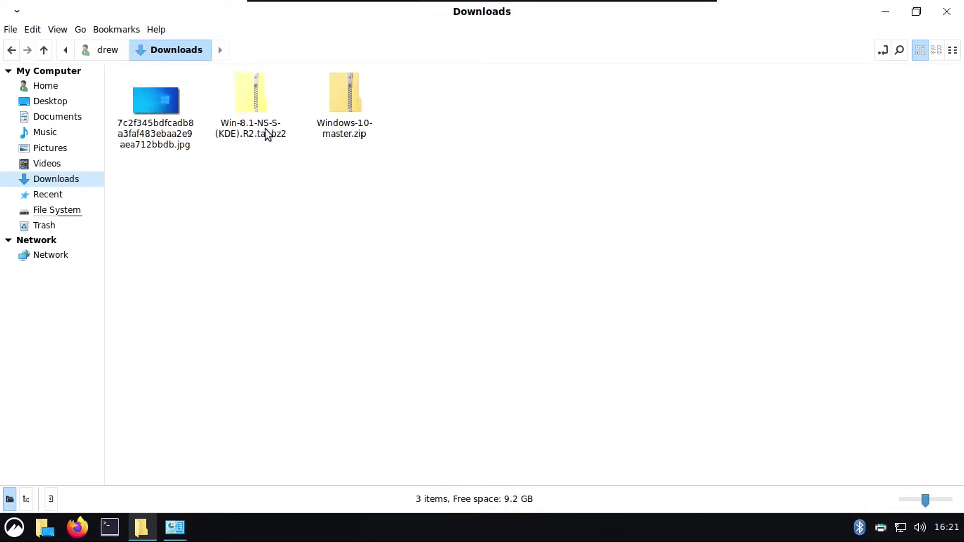
double_click(253, 104)
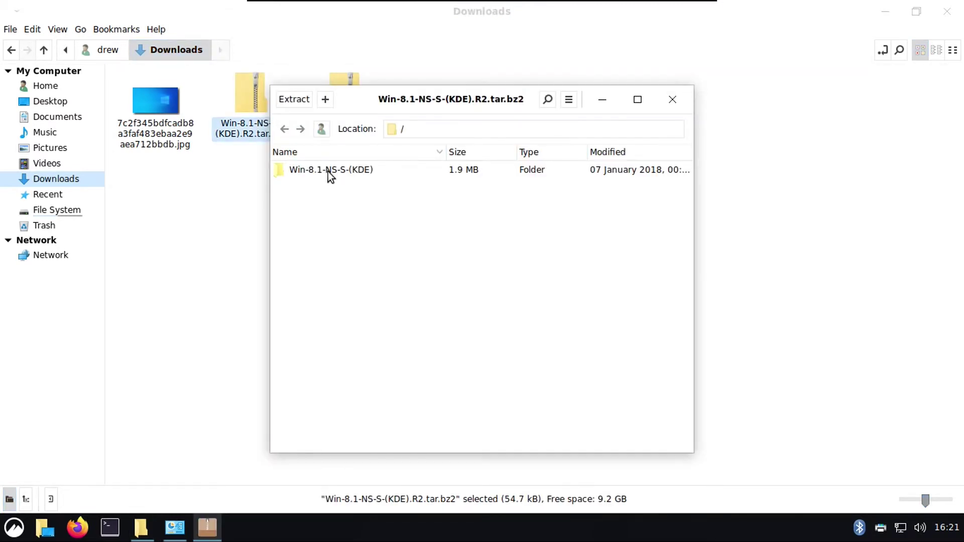
double_click(329, 171)
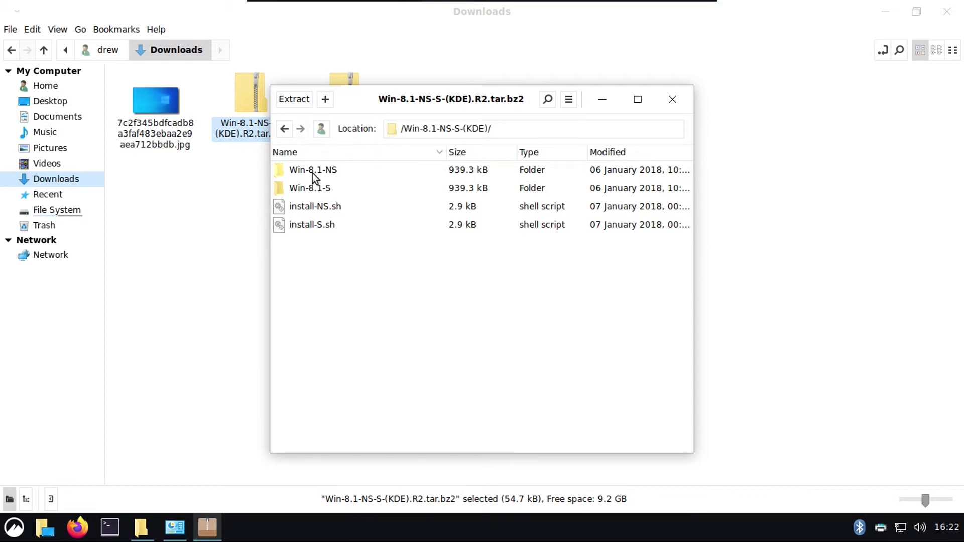
click(323, 176)
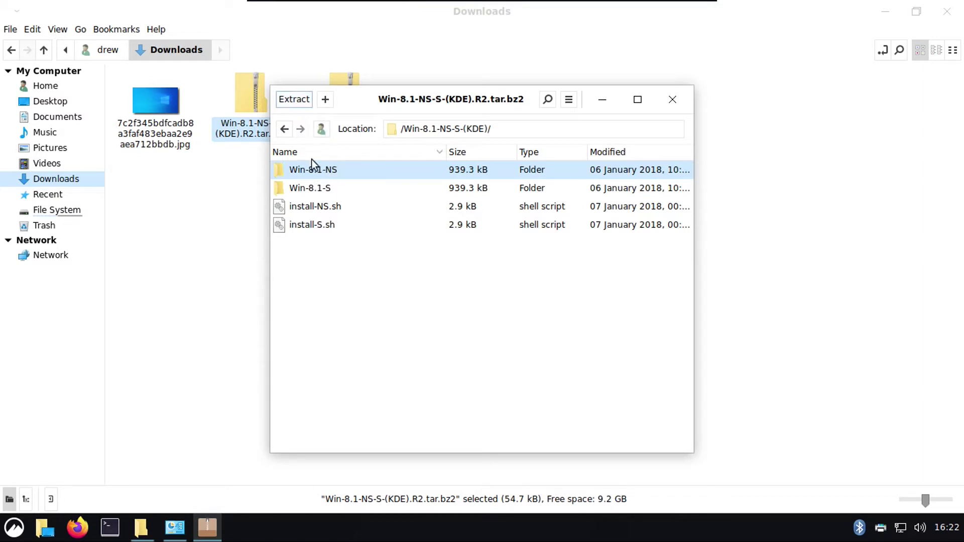
Extract the Win-8.1-NS folder into the hidden .icons folder in the home directory.
click(299, 101)
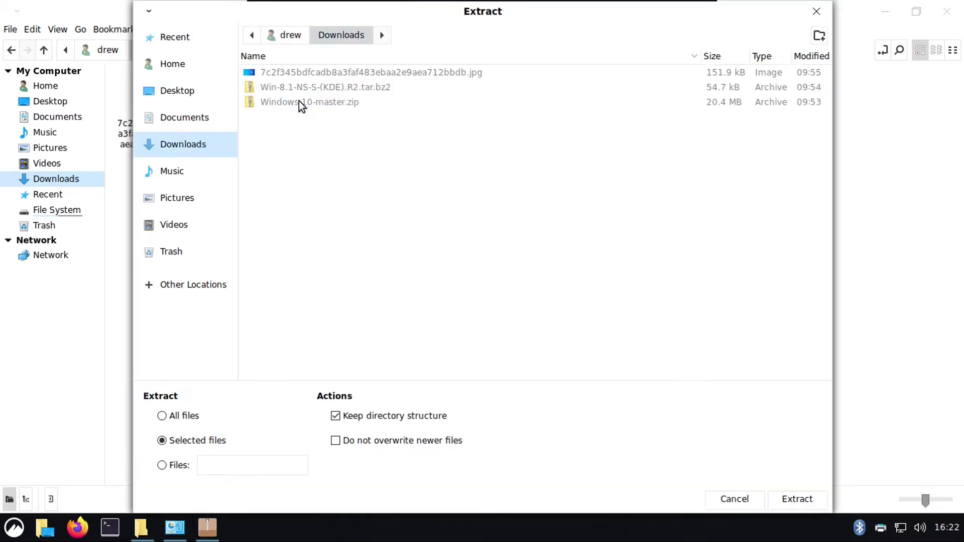
click(184, 63)
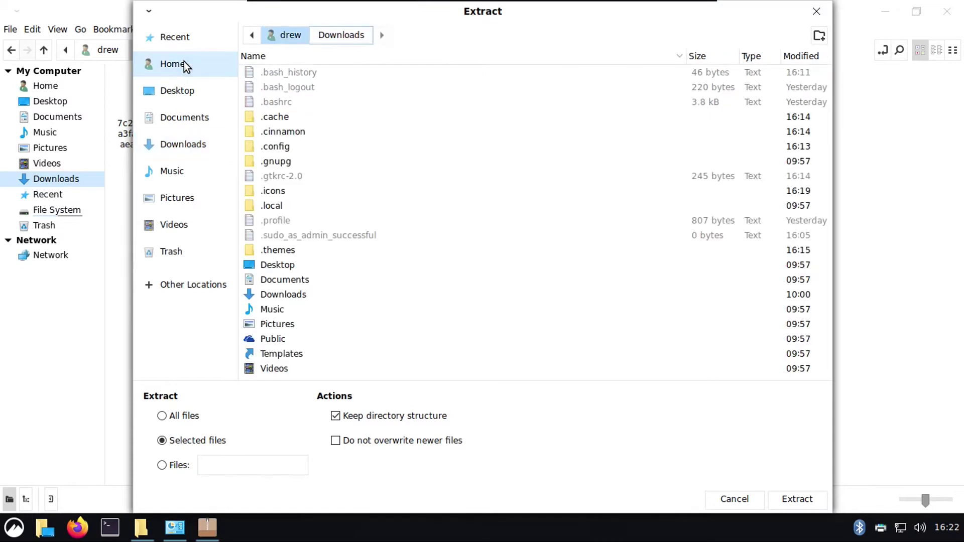
double_click(285, 191)
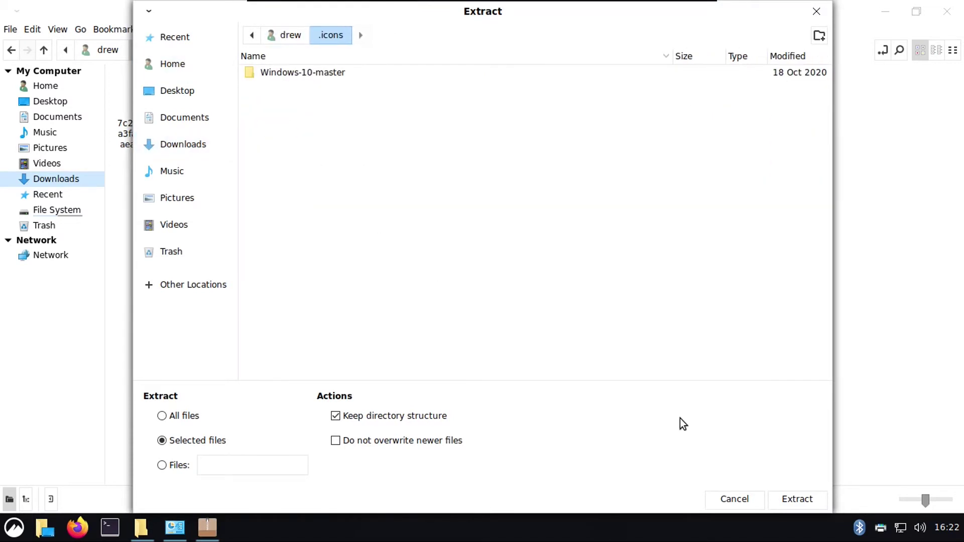
click(784, 496)
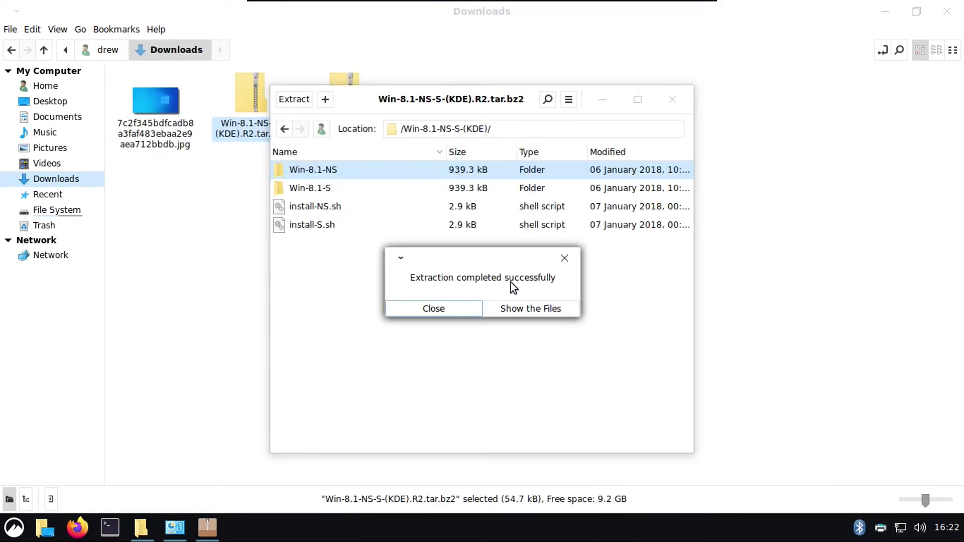
Close Archive Manager and apply Win-8.1-NS as the Mouse Pointer theme in Themes.
click(563, 260)
key(alt+Tab)
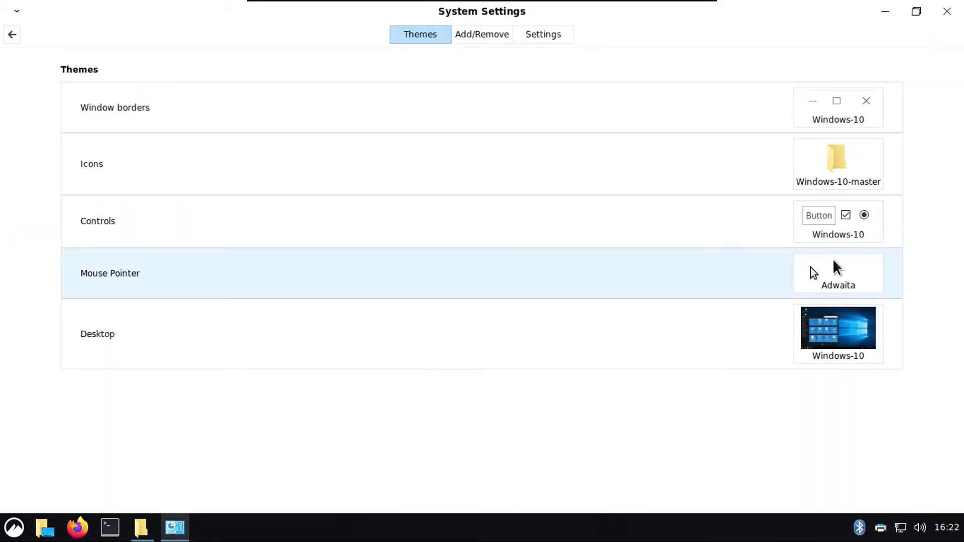
click(833, 262)
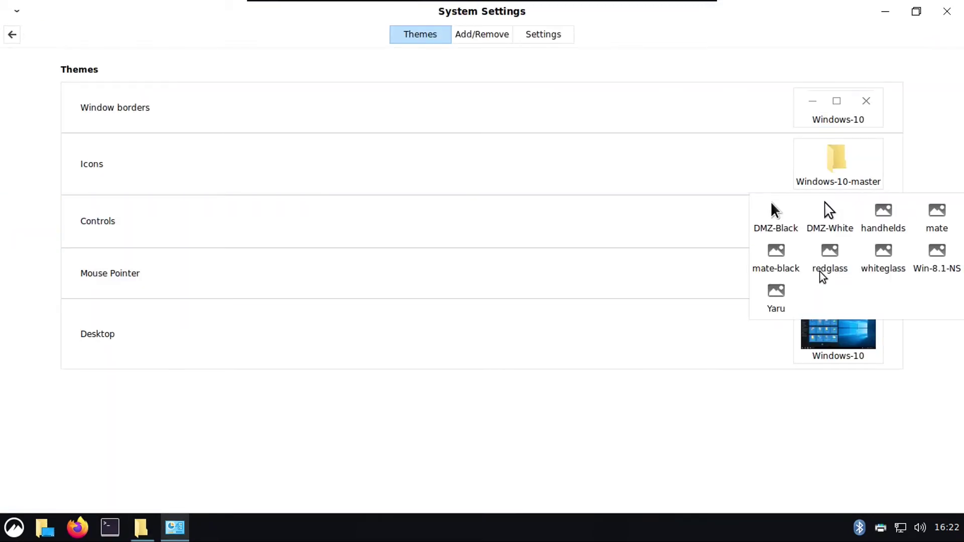
click(940, 262)
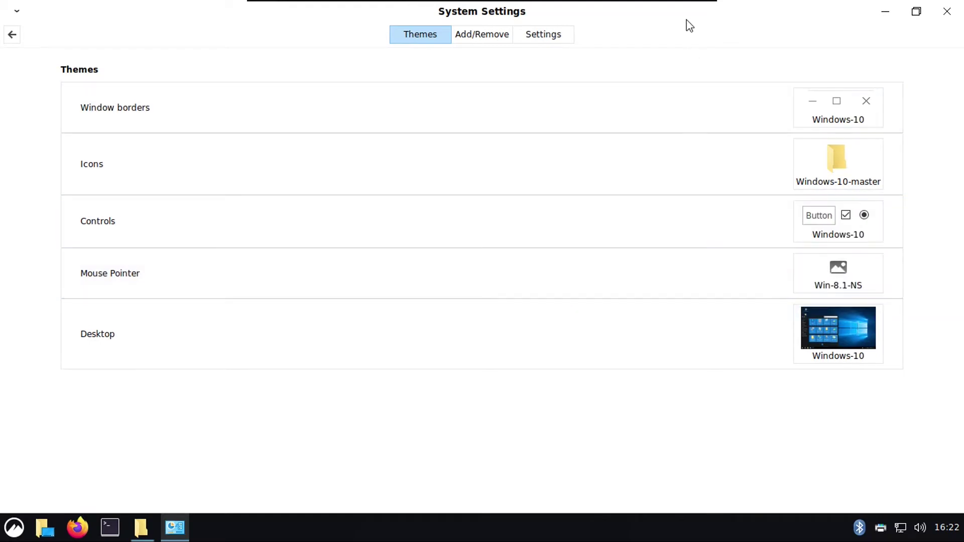
key(BackSpace)
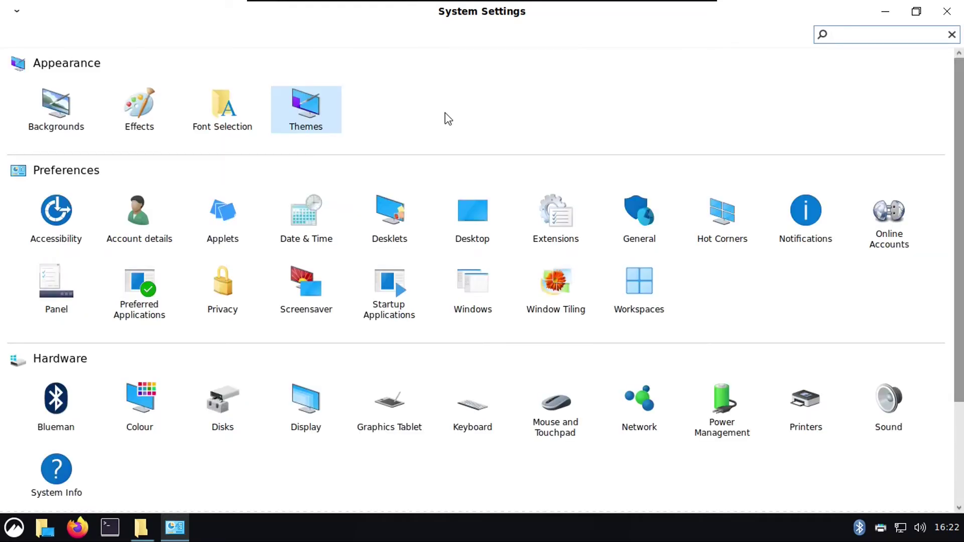
key(super+d)
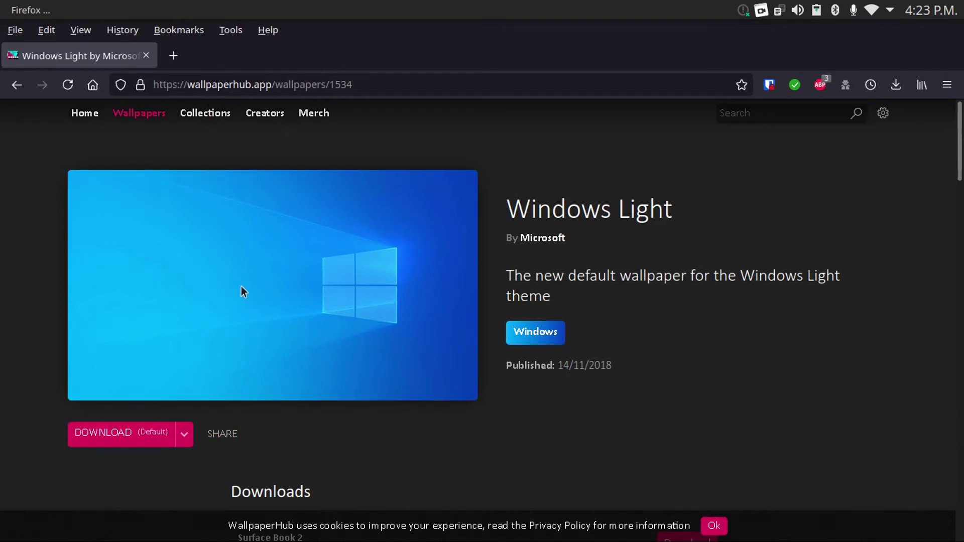
Download the Windows Light wallpaper from wallpaperhub.app and close the download dialog.
click(120, 434)
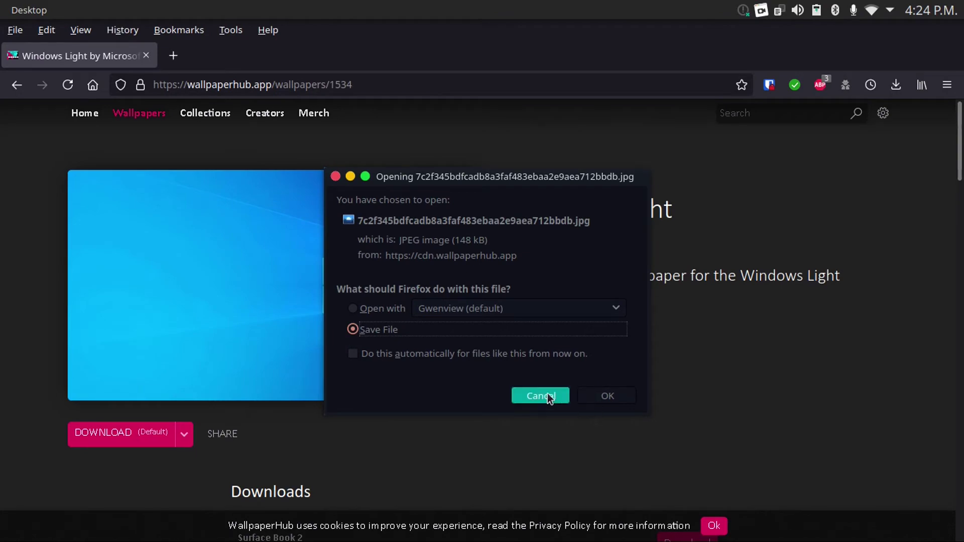
click(539, 397)
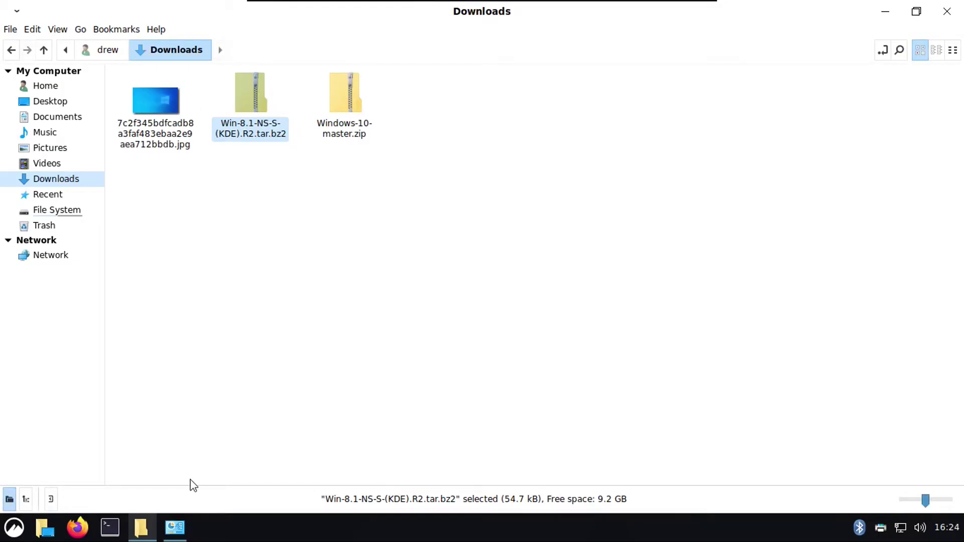
Add the Downloads folder as a wallpaper source in Backgrounds settings.
click(174, 532)
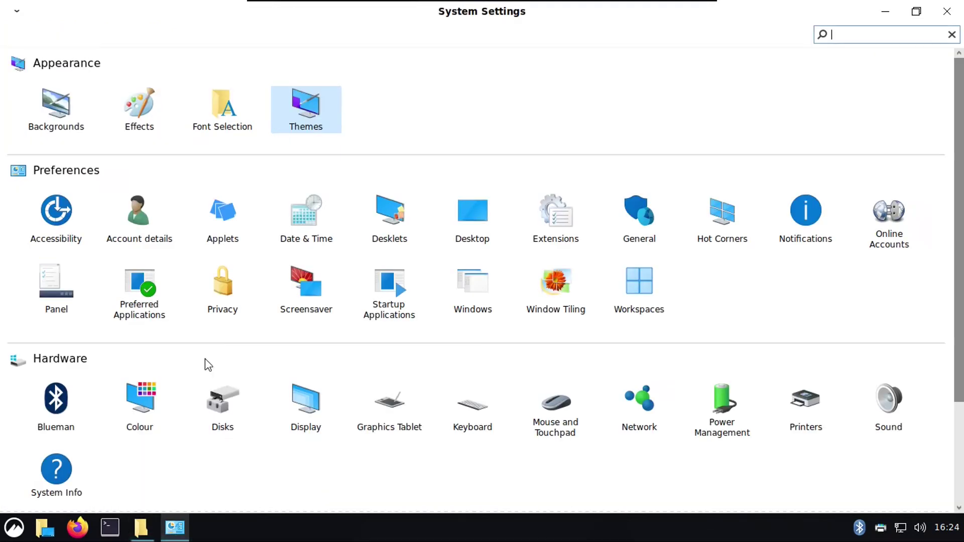
click(56, 107)
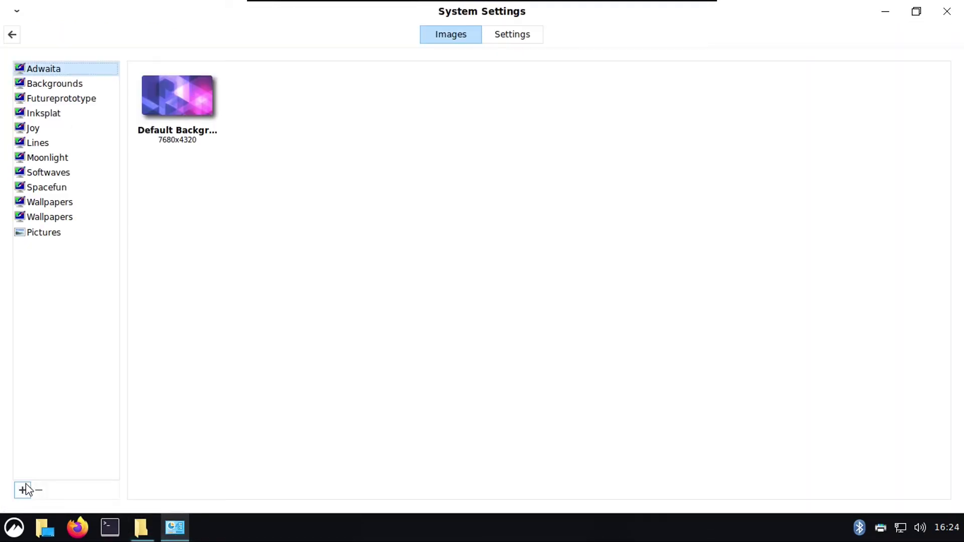
click(23, 490)
click(186, 147)
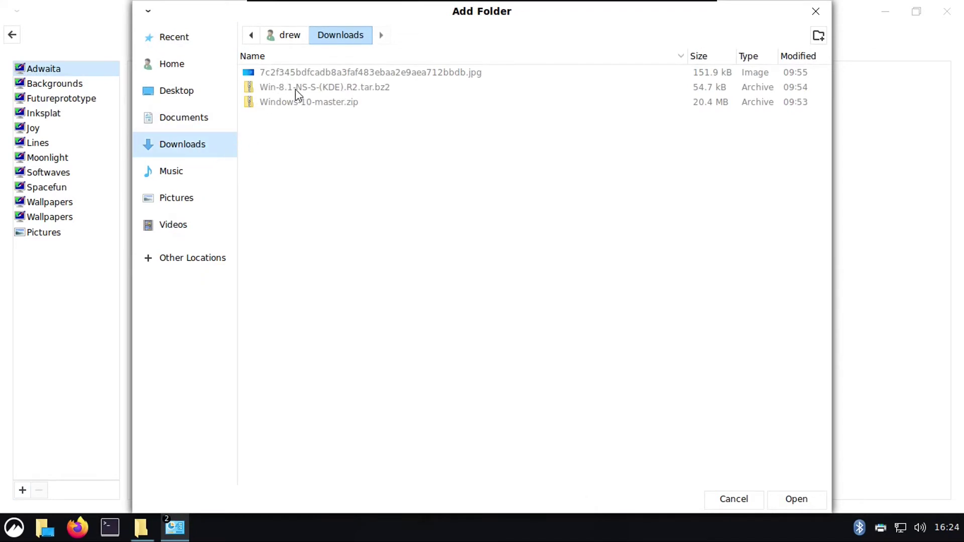
click(792, 499)
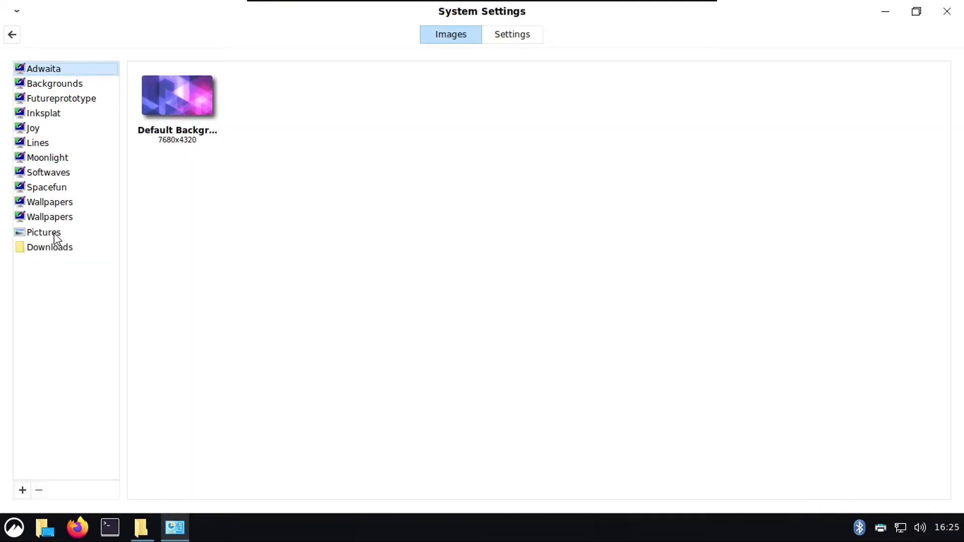
Set the downloaded 7c2f345… Windows Light image as the desktop background.
click(32, 247)
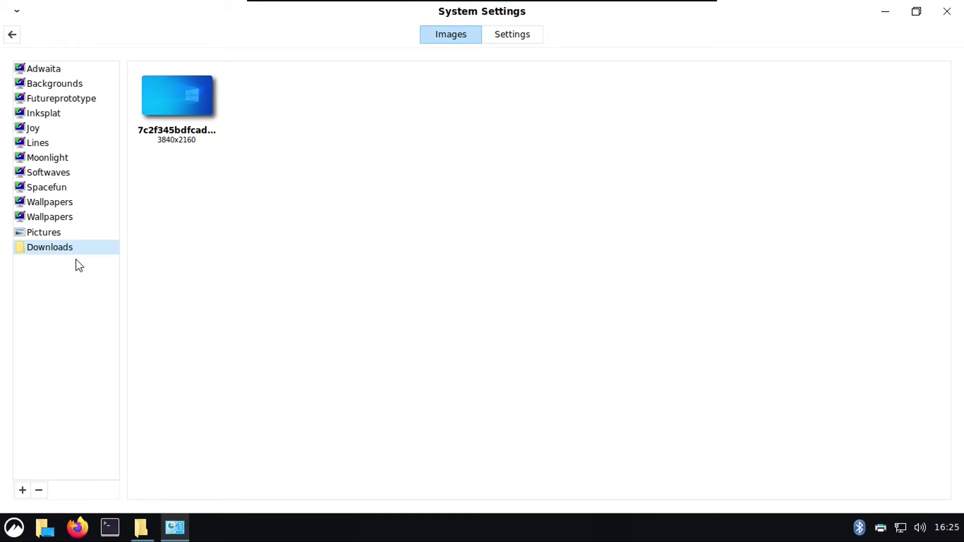
click(183, 92)
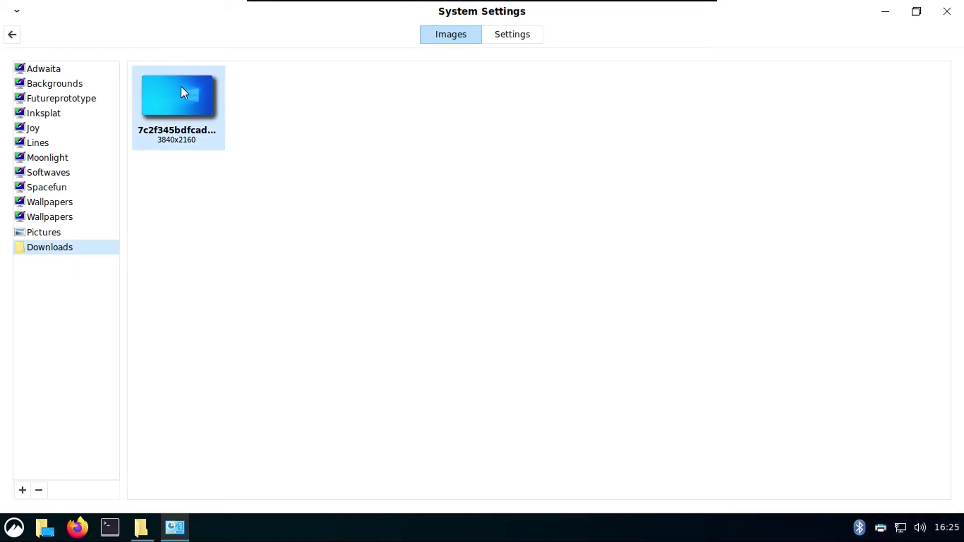
click(45, 527)
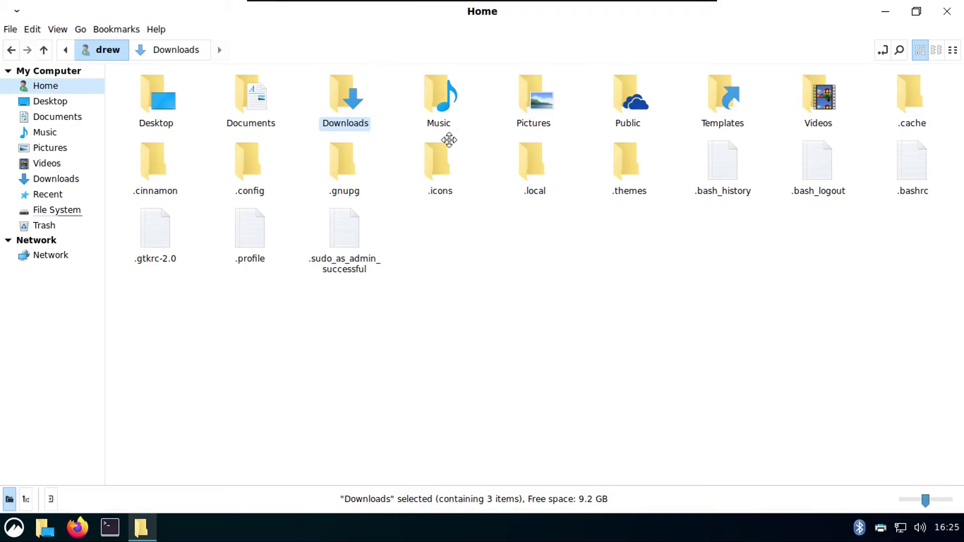
drag(458, 6, 417, 54)
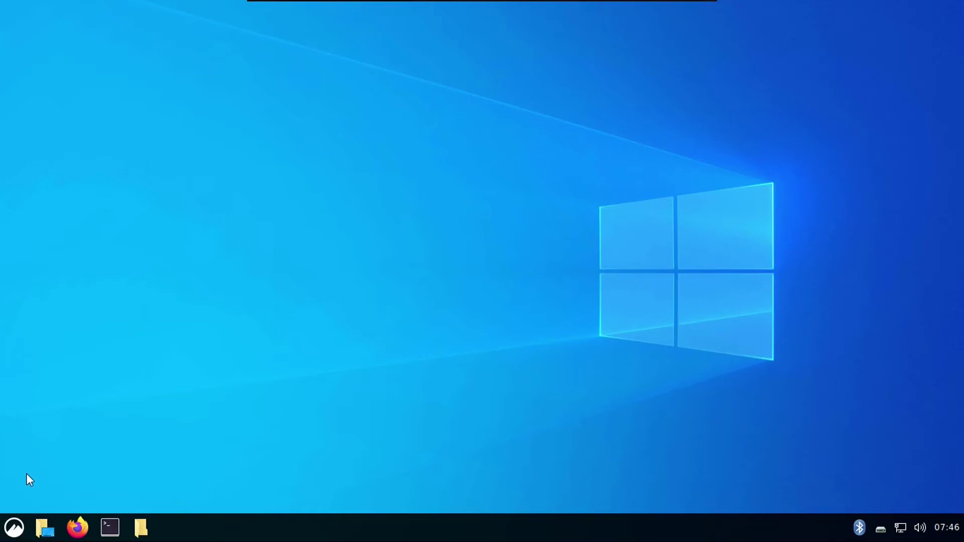
Enable a custom menu icon and choose the gnome-main-menu Windows logo.
right_click(14, 528)
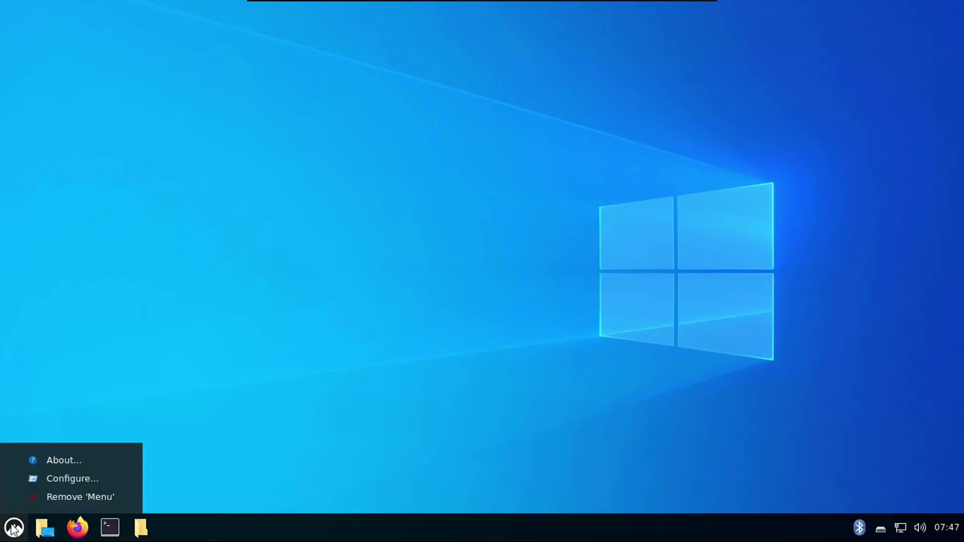
click(64, 475)
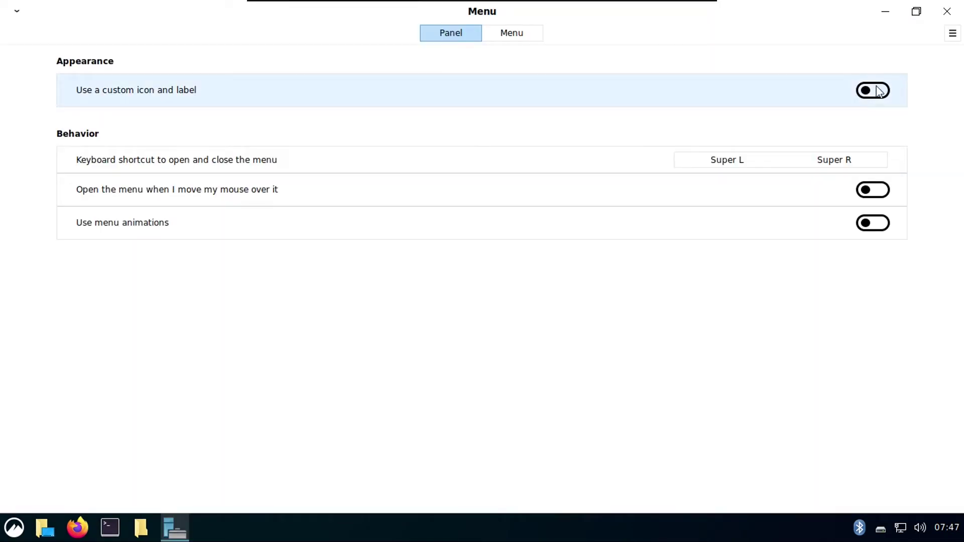
click(873, 91)
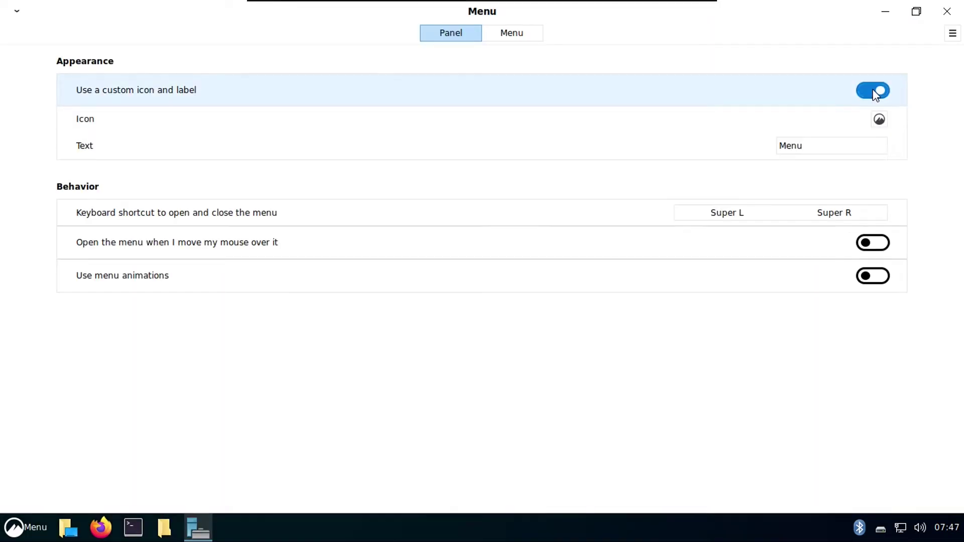
click(879, 121)
text(menu)
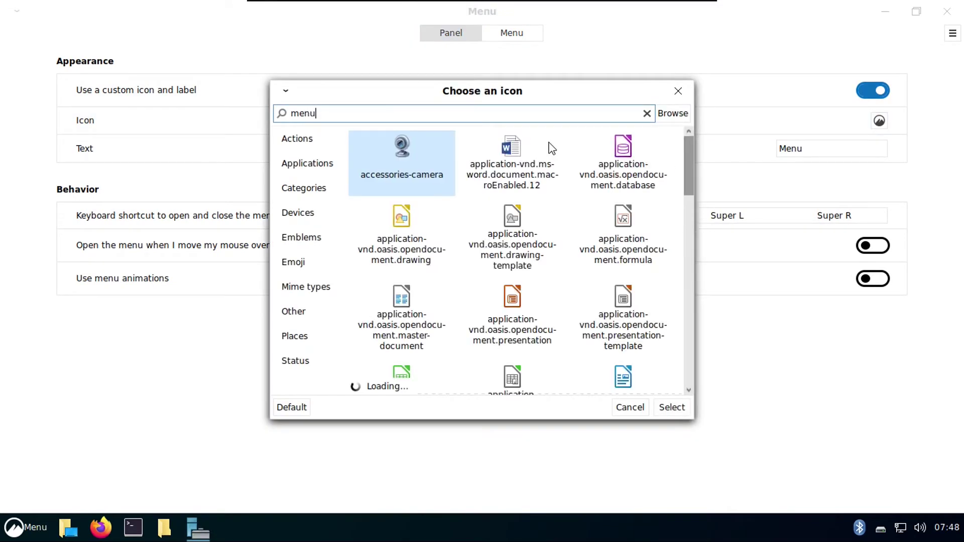
click(507, 295)
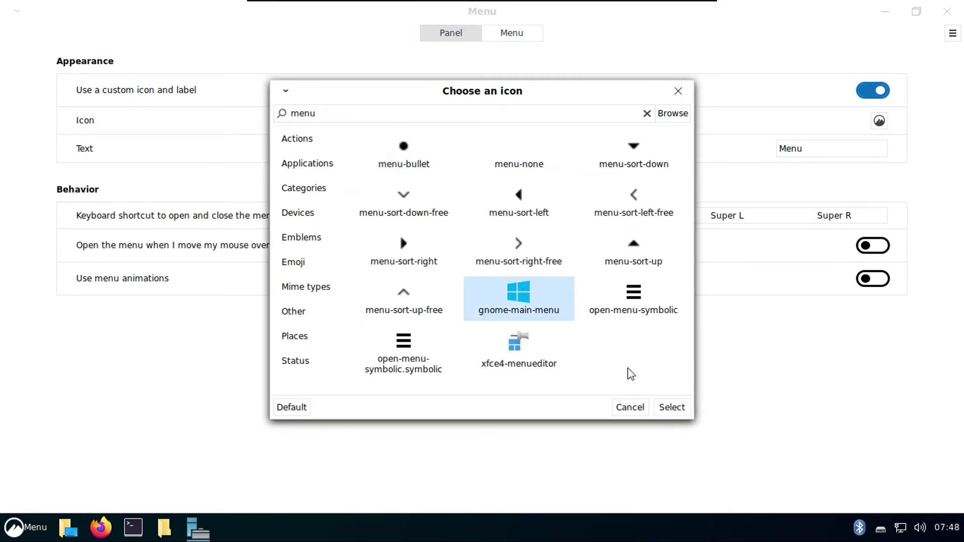
click(663, 404)
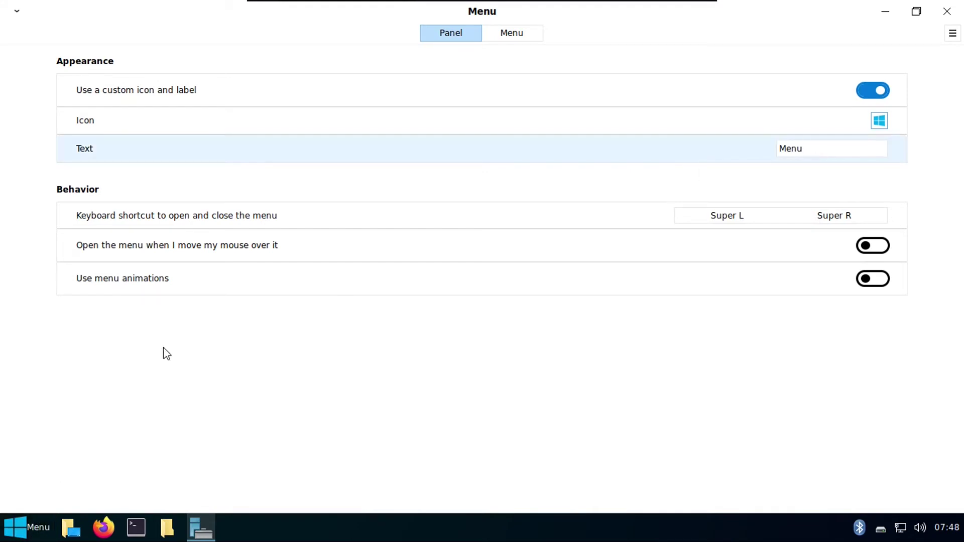
Clear the menu's 'Menu' text label and close the applet settings.
click(833, 150)
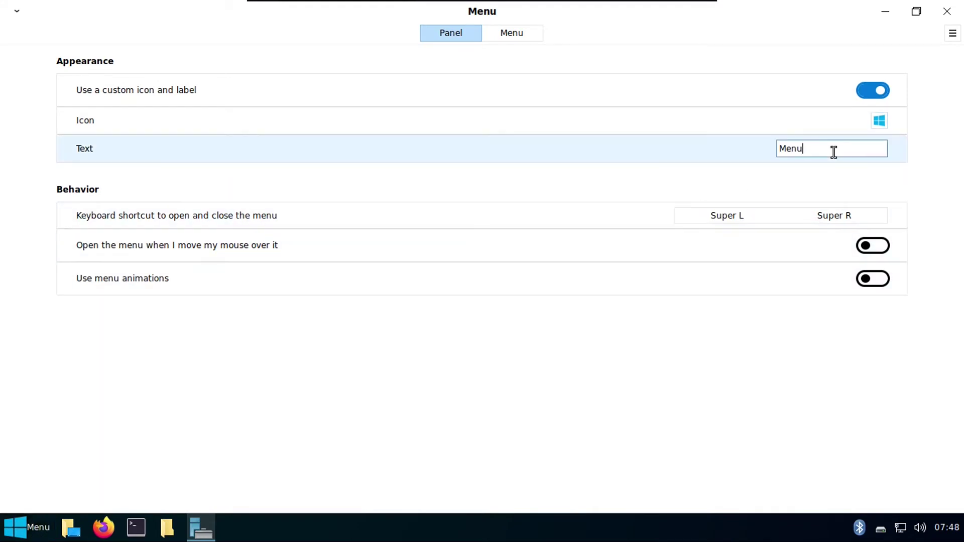
key(ctrl+a)
key(BackSpace)
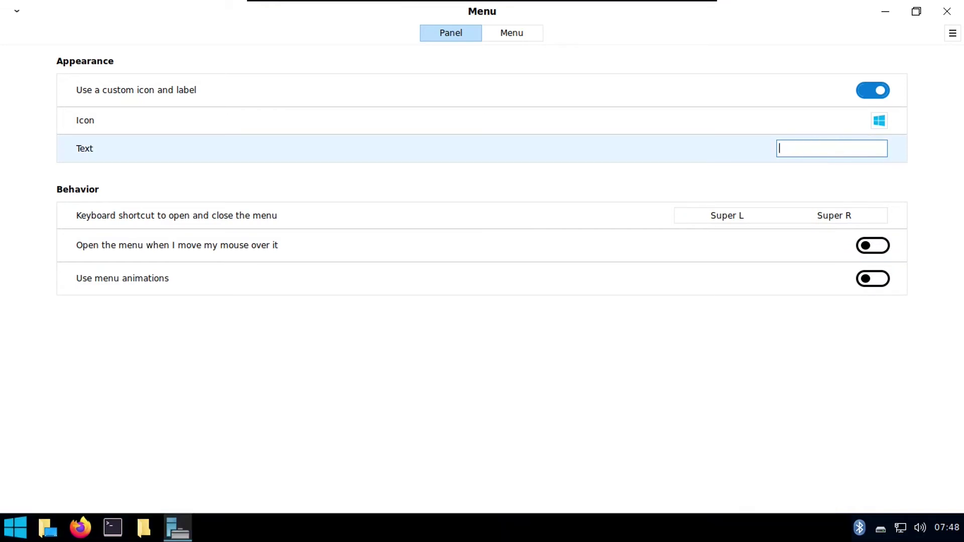
key(alt+F4)
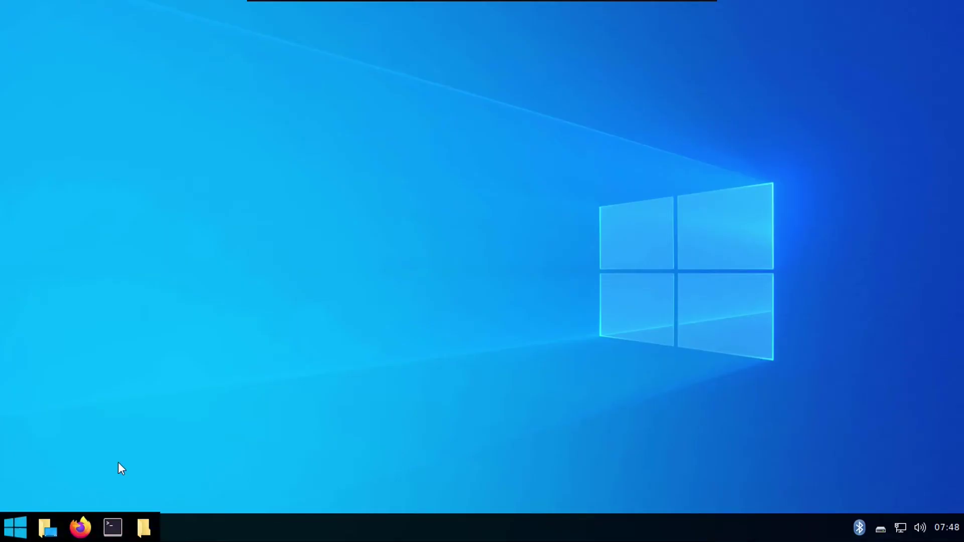
In panel edit mode, drag the window list and file-manager launcher into the Center Zone.
right_click(243, 532)
click(251, 342)
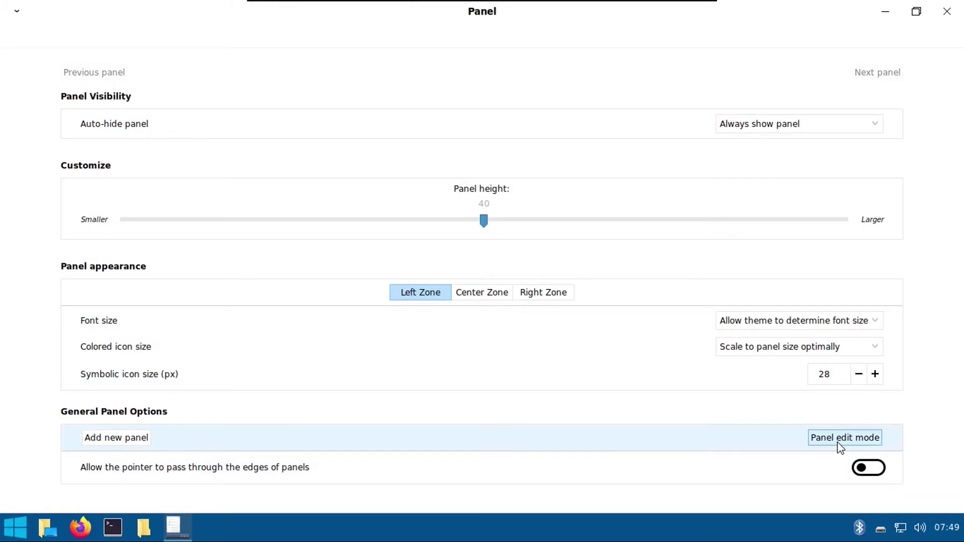
click(837, 438)
drag(111, 527, 477, 527)
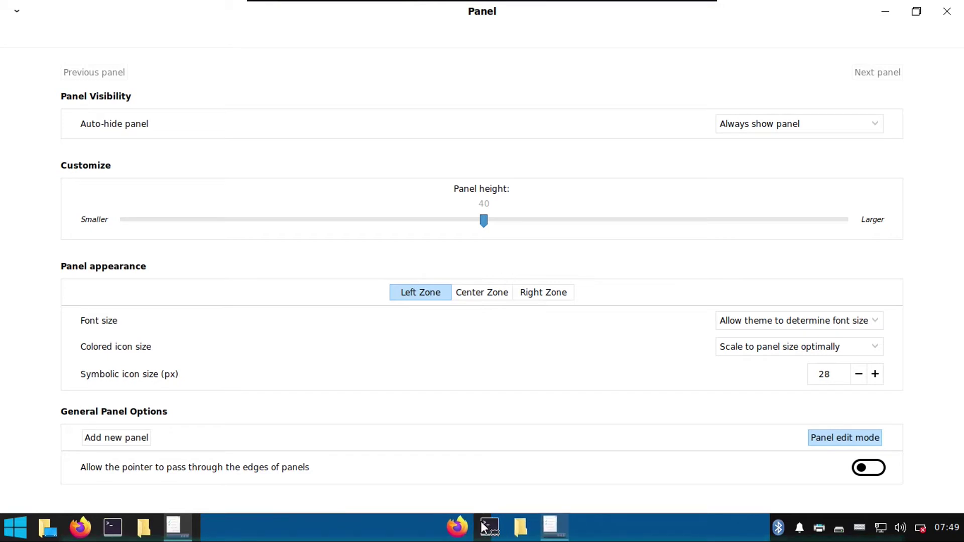
drag(50, 527, 759, 526)
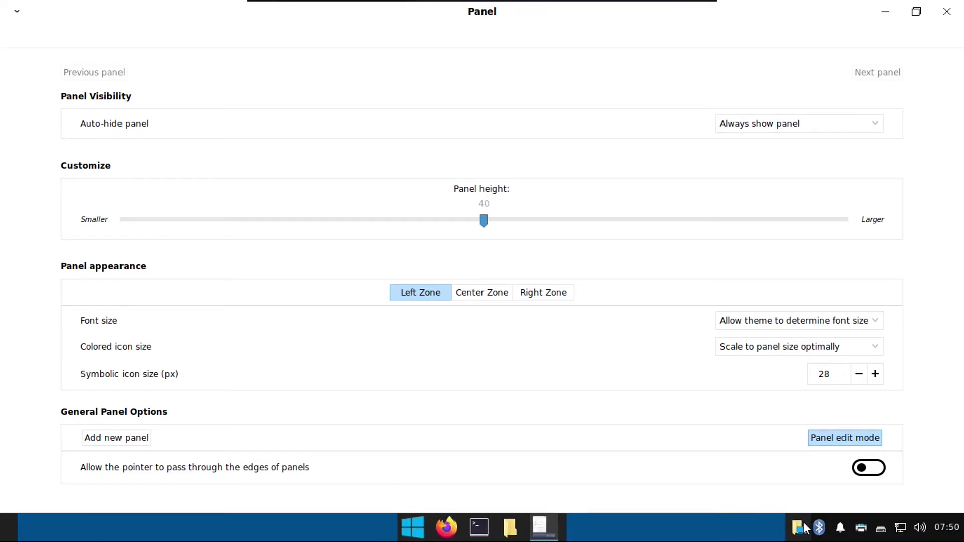
click(825, 438)
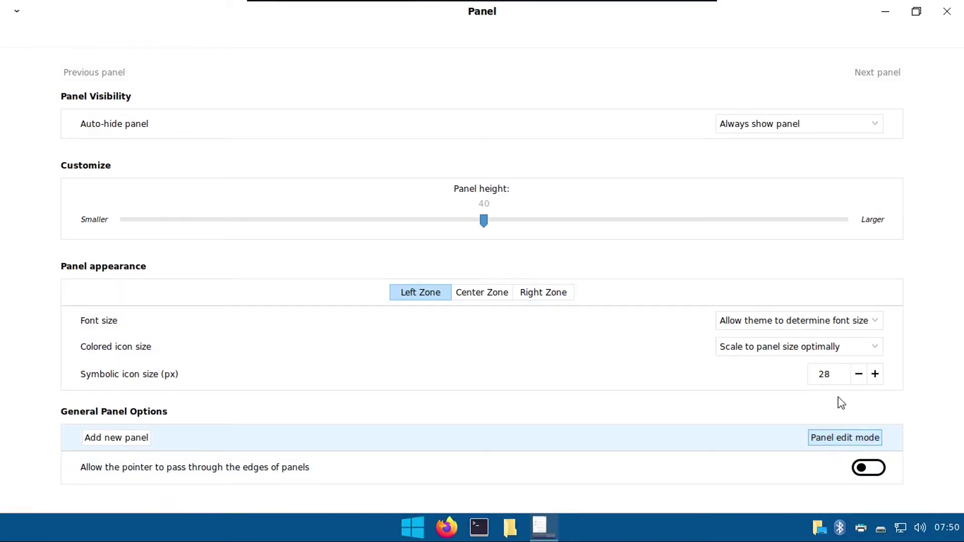
click(943, 14)
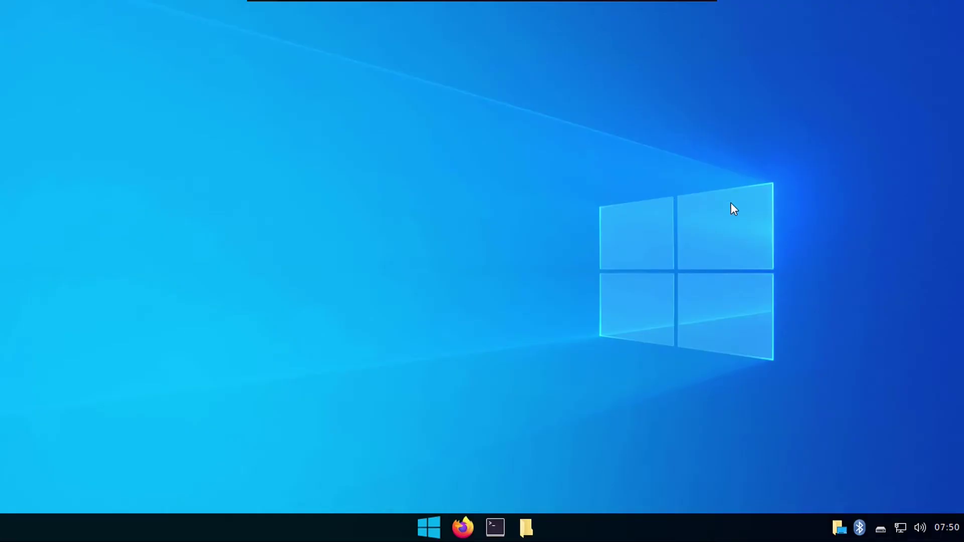
click(429, 527)
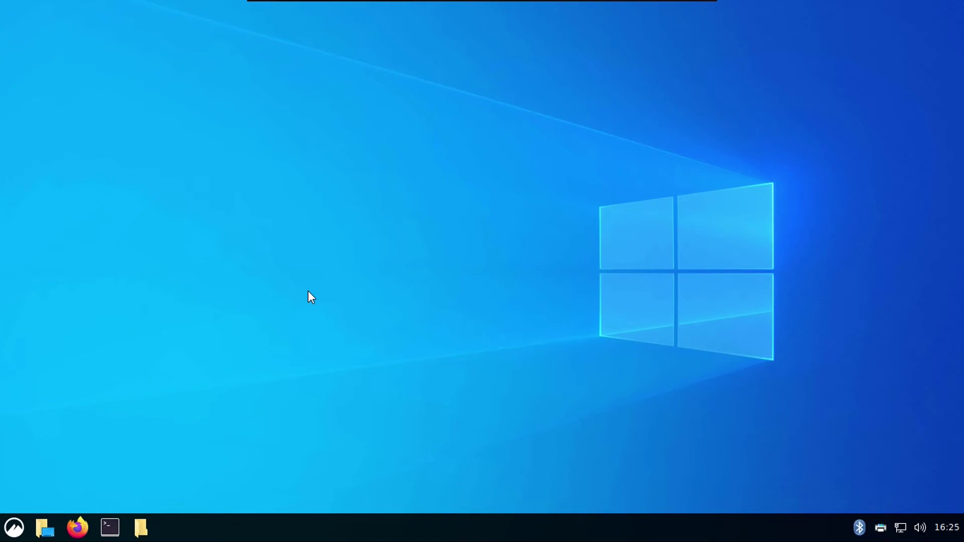
Launch the Snap Store via a 'sna' menu search, then open a terminal with Ctrl+Alt+T.
click(15, 527)
text(sna)
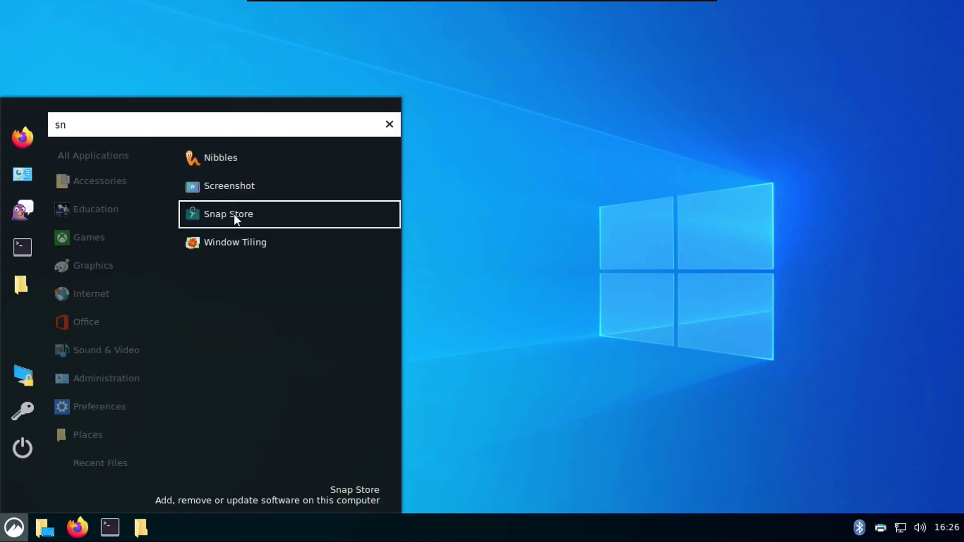
click(234, 214)
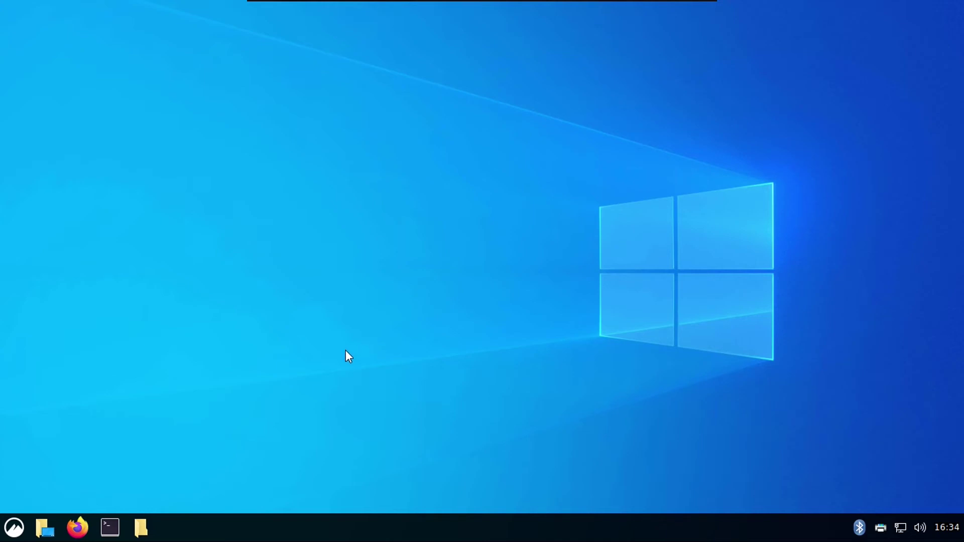
key(ctrl+alt+t)
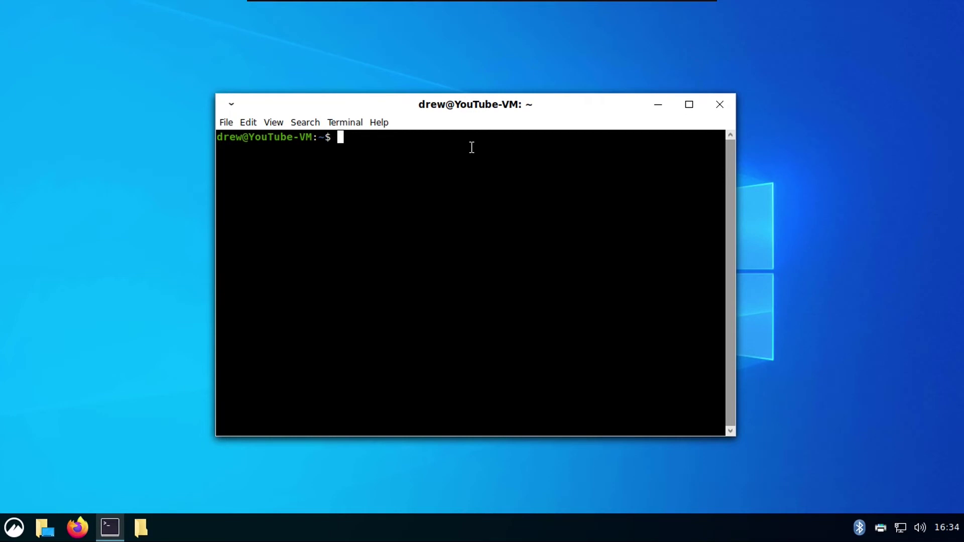
Run 'sudo snap remove snap-store && sudo apt install gnome-software', enter the sudo password, and confirm.
click(689, 104)
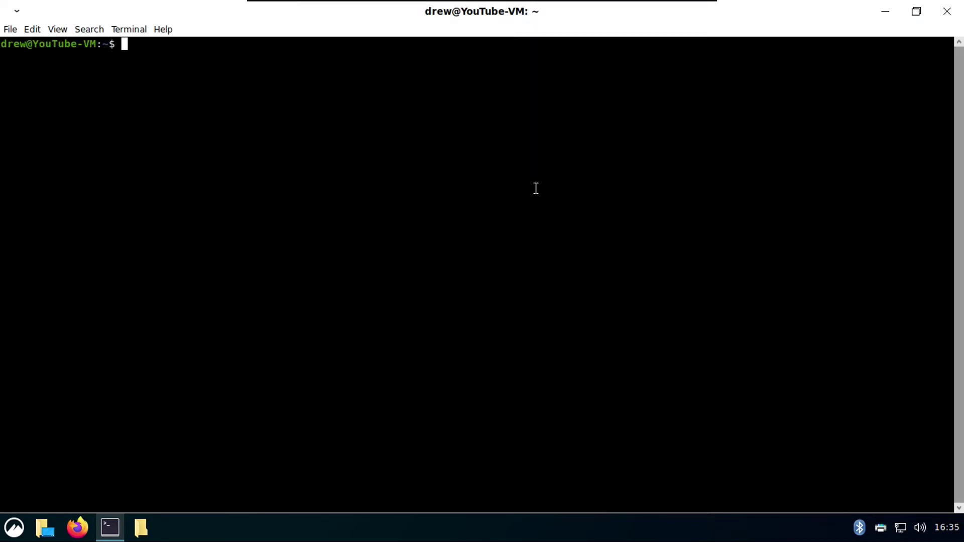
text(sudo snap remove s)
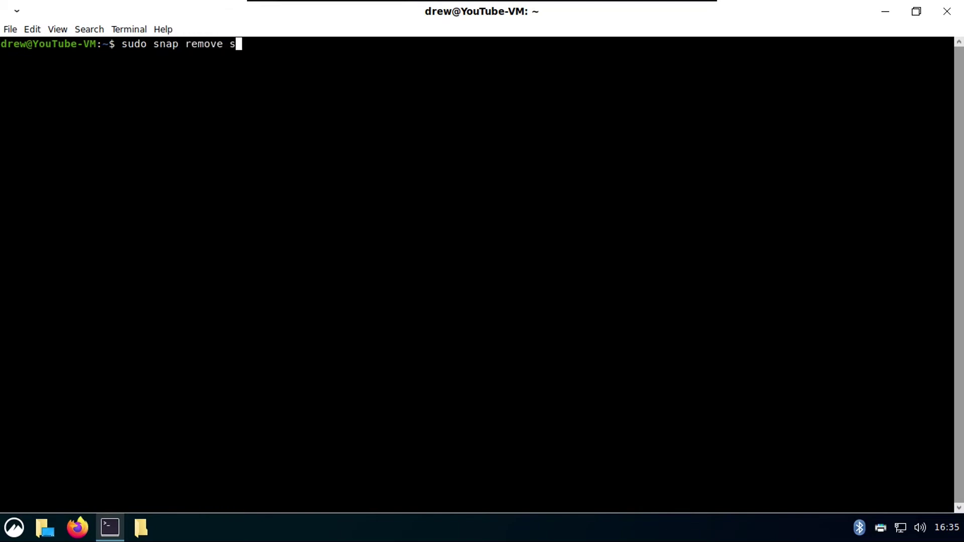
text(nap-store && sudo apt )
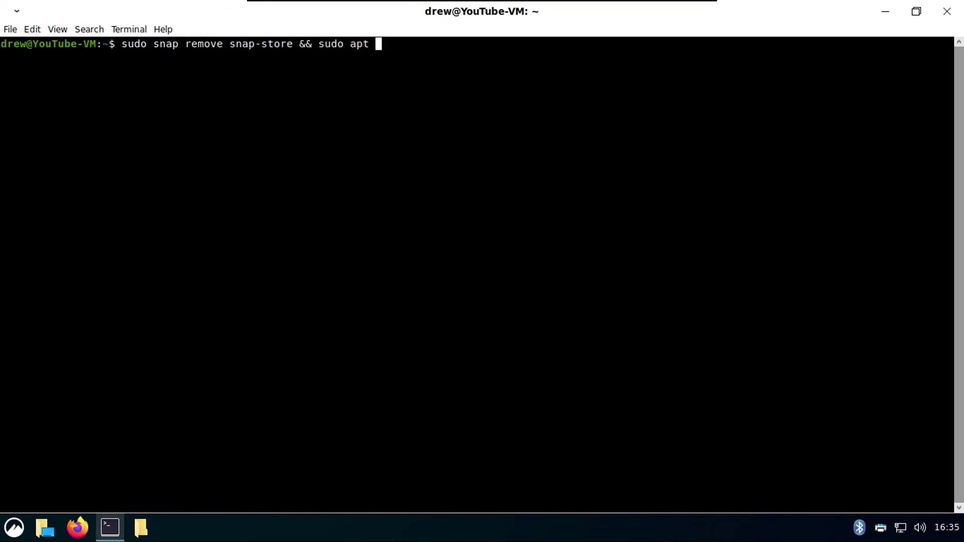
text(install gno)
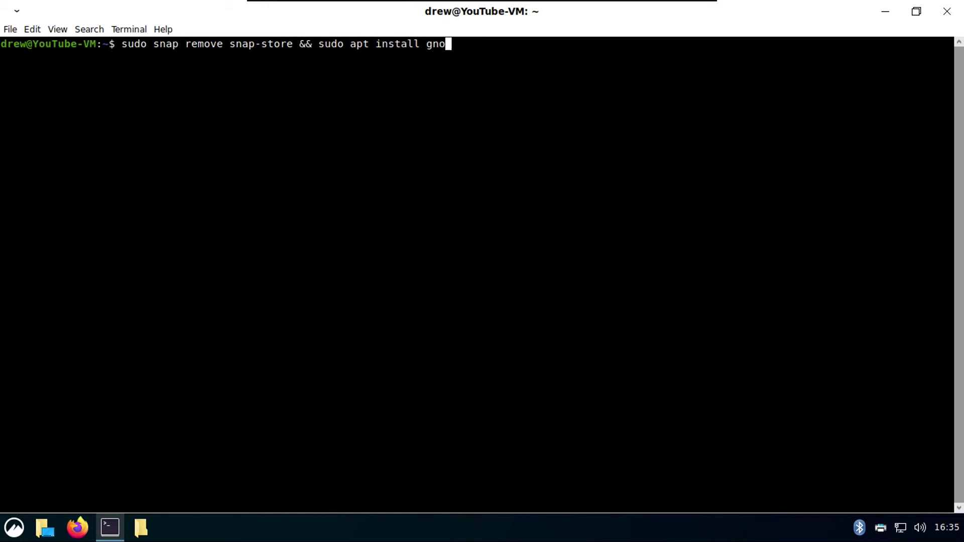
text(me-software)
key(Return)
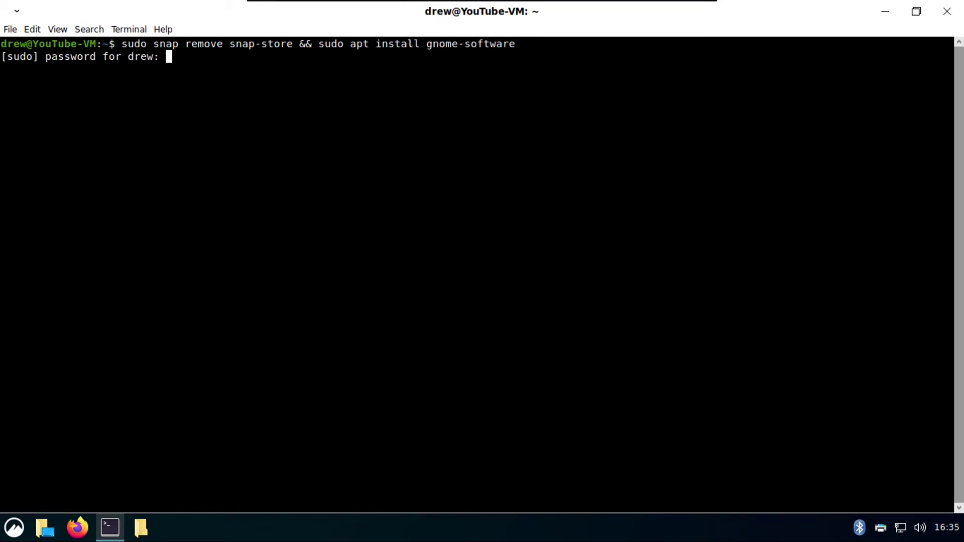
key(Return)
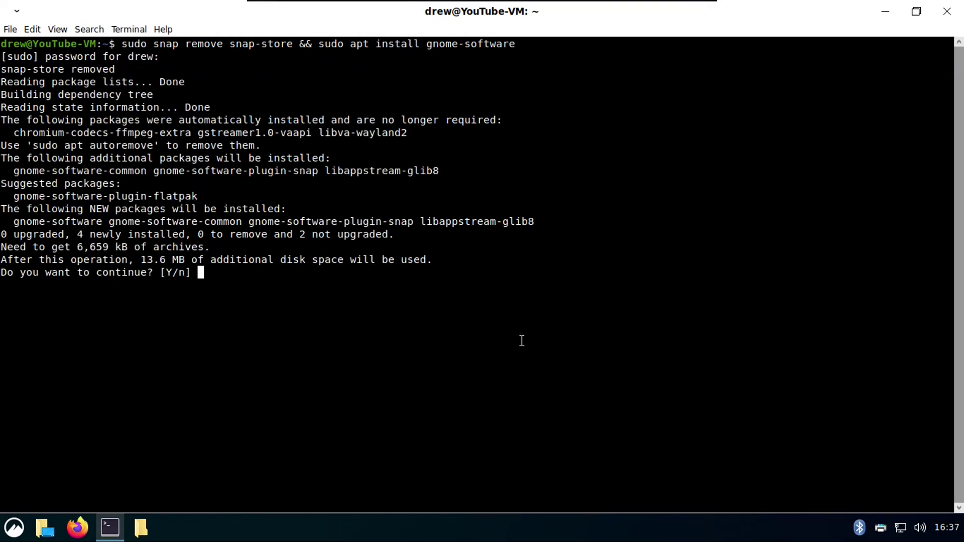
key(Return)
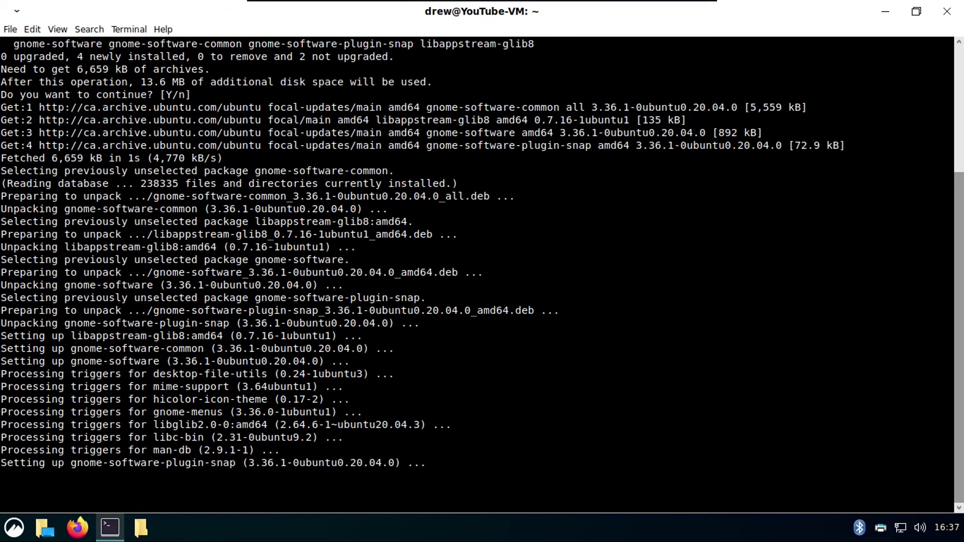
Launch Software from a 'sof' menu search, pass the welcome screen, and maximize it.
key(super+d)
click(15, 527)
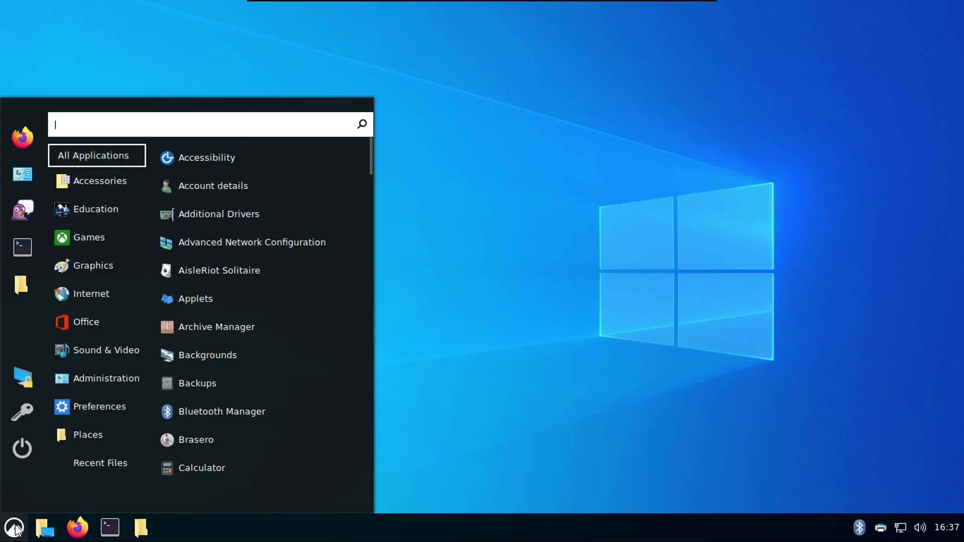
text(sof)
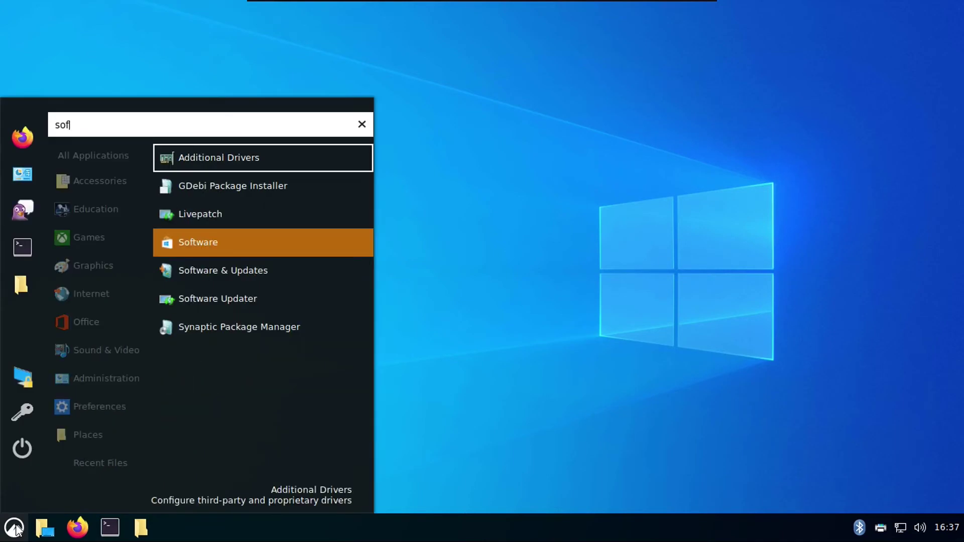
click(205, 242)
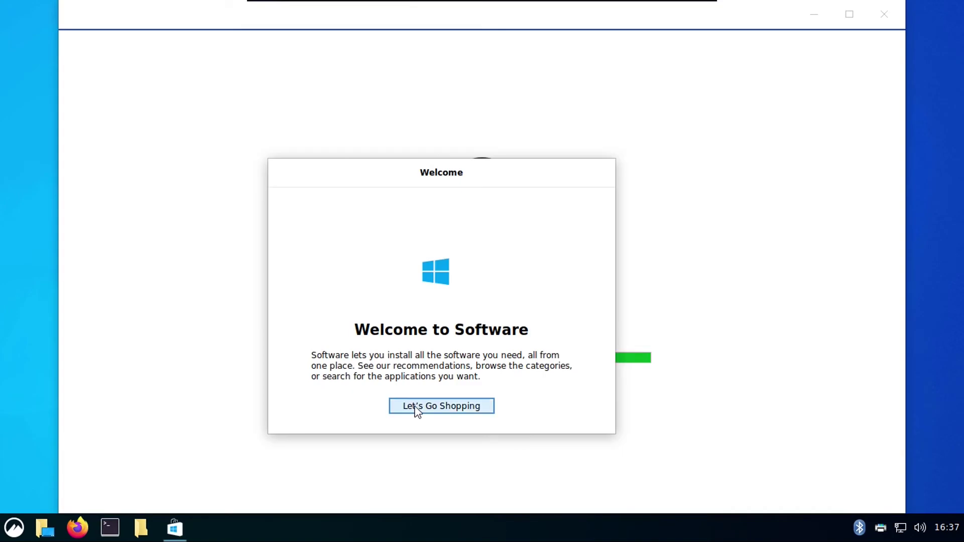
click(416, 406)
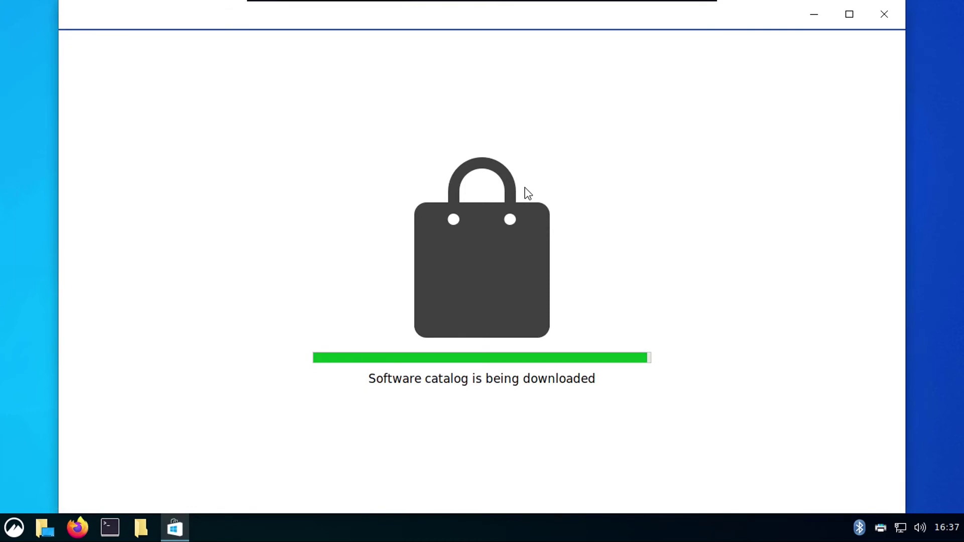
click(848, 14)
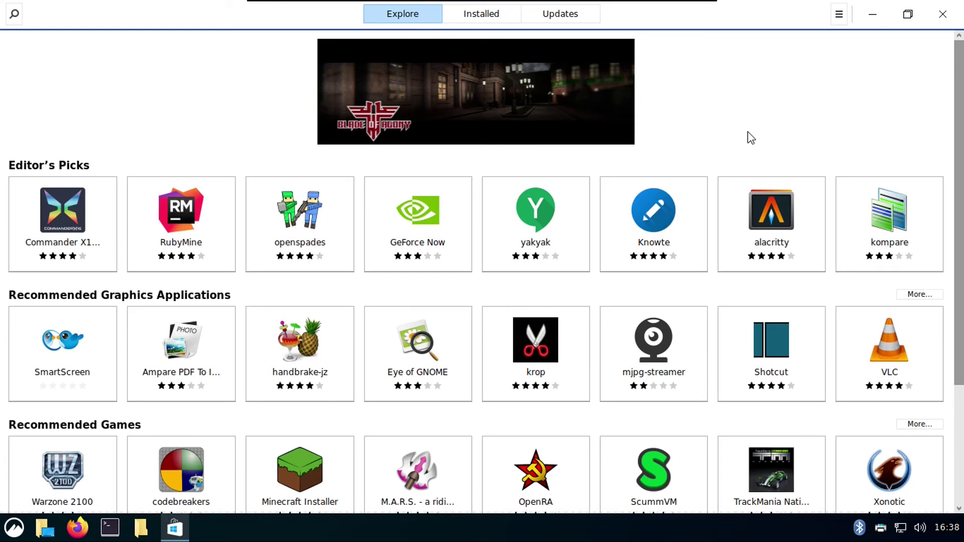
click(14, 527)
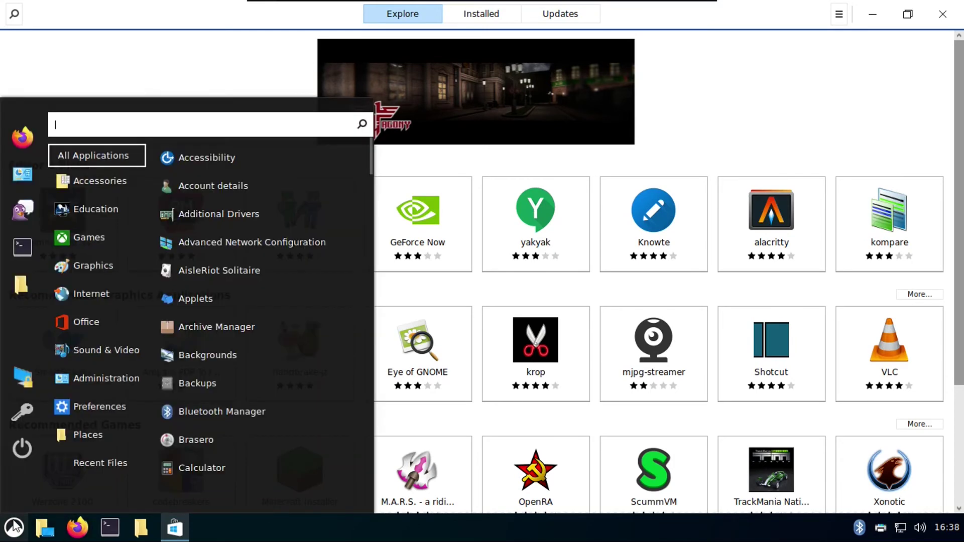
text(fil)
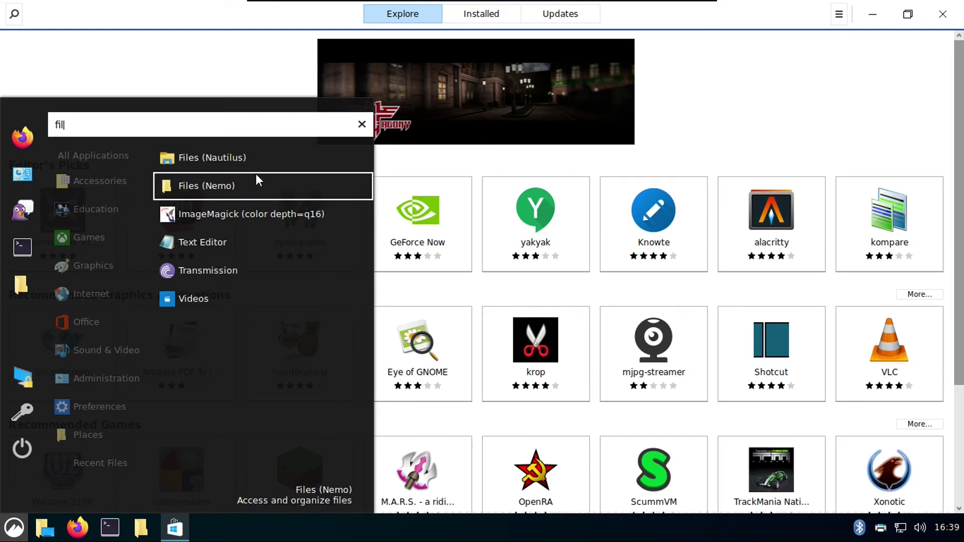
click(779, 153)
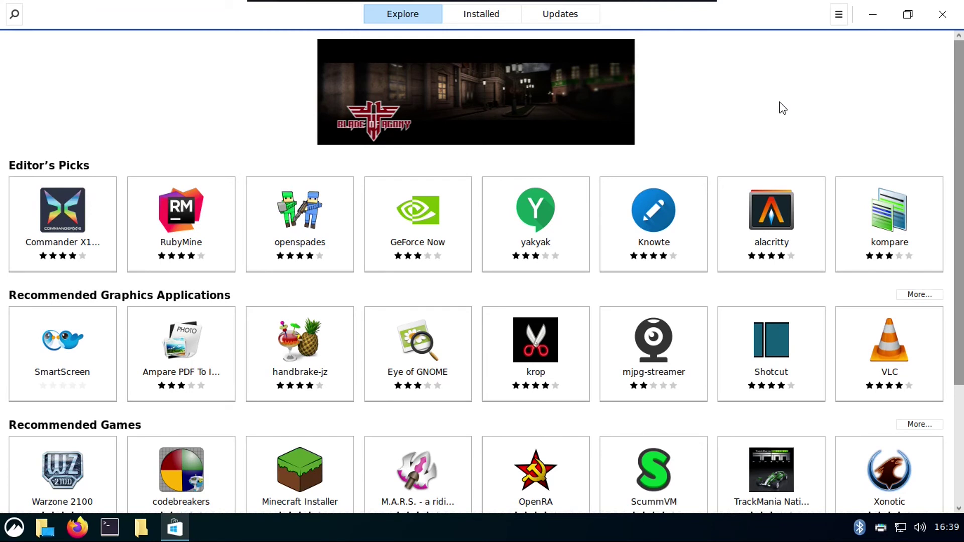
Search 'nautilus' in GNOME Software and open the Files app page.
text(nau)
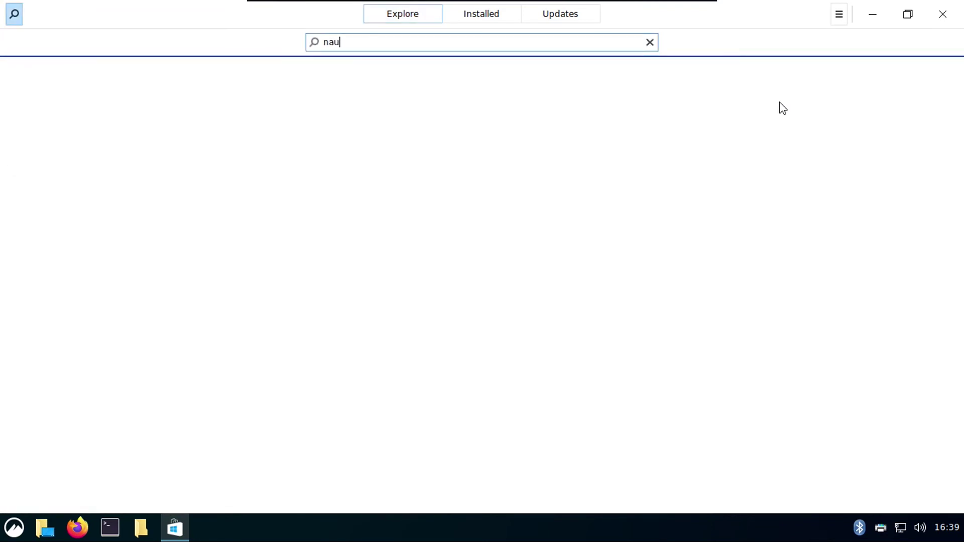
text(tilus)
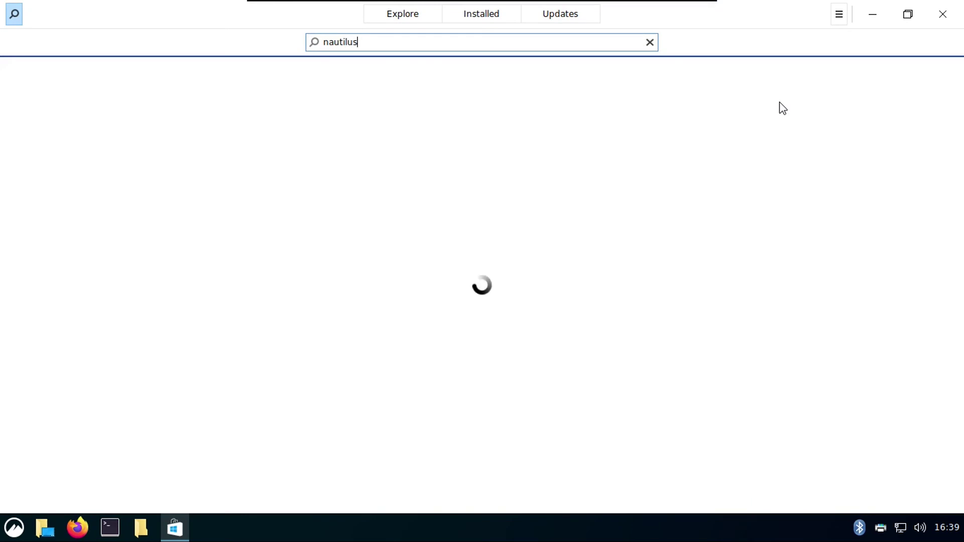
key(Return)
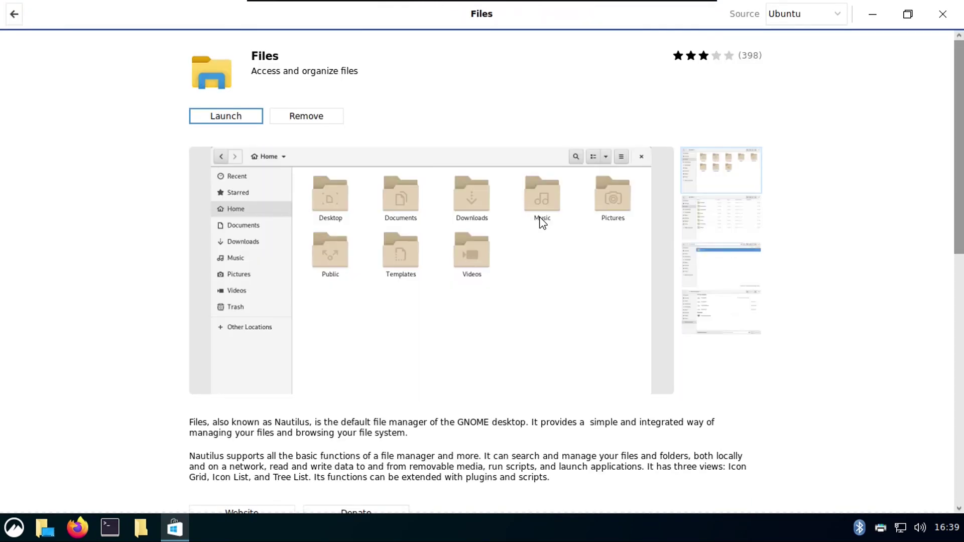
scroll(542, 223, down, 5)
scroll(542, 223, up, 2)
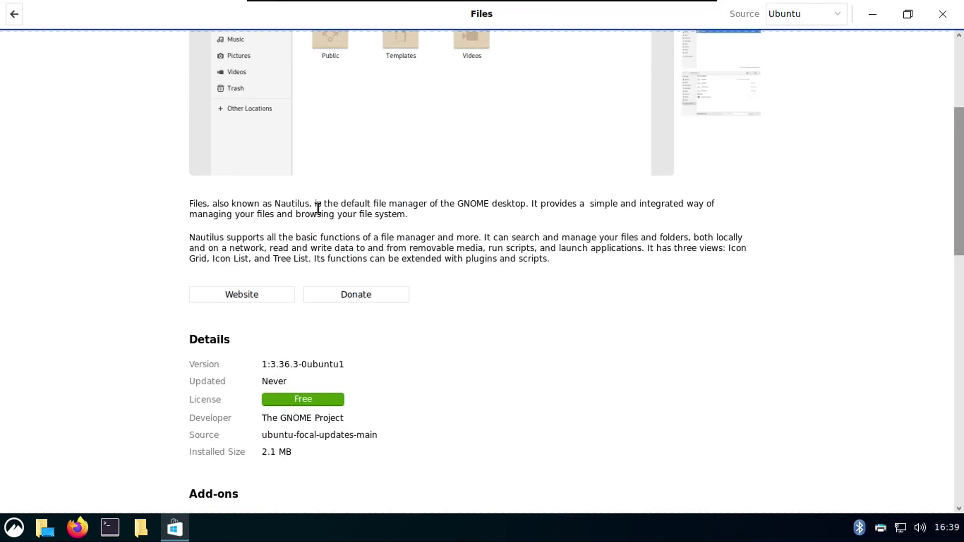
scroll(317, 208, up, 4)
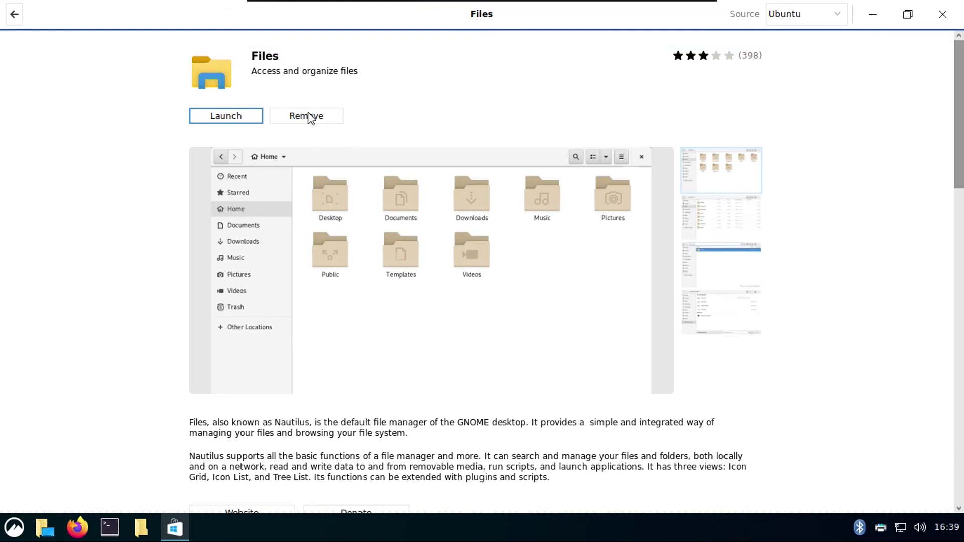
Remove the Files app, confirming and authenticating with the administrator password.
click(308, 116)
click(530, 300)
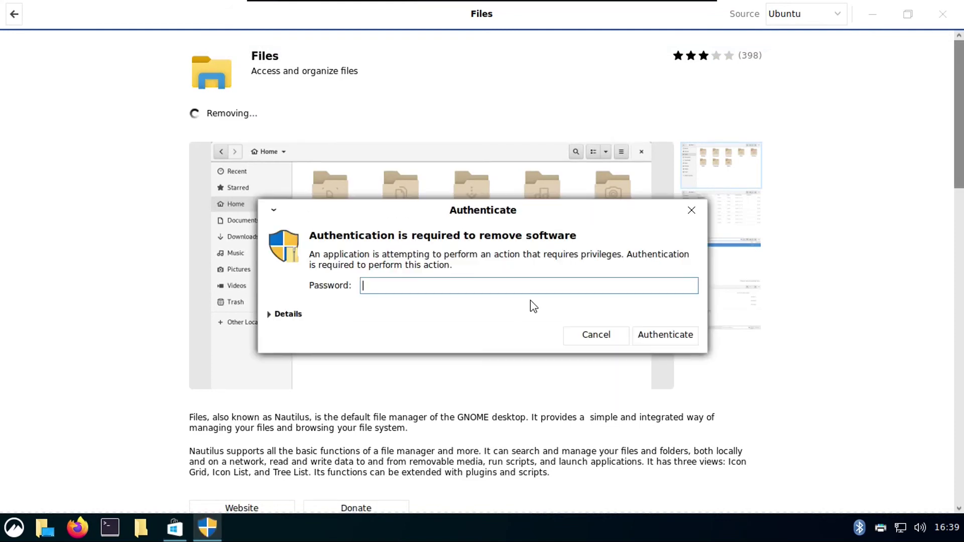
text(************)
key(Return)
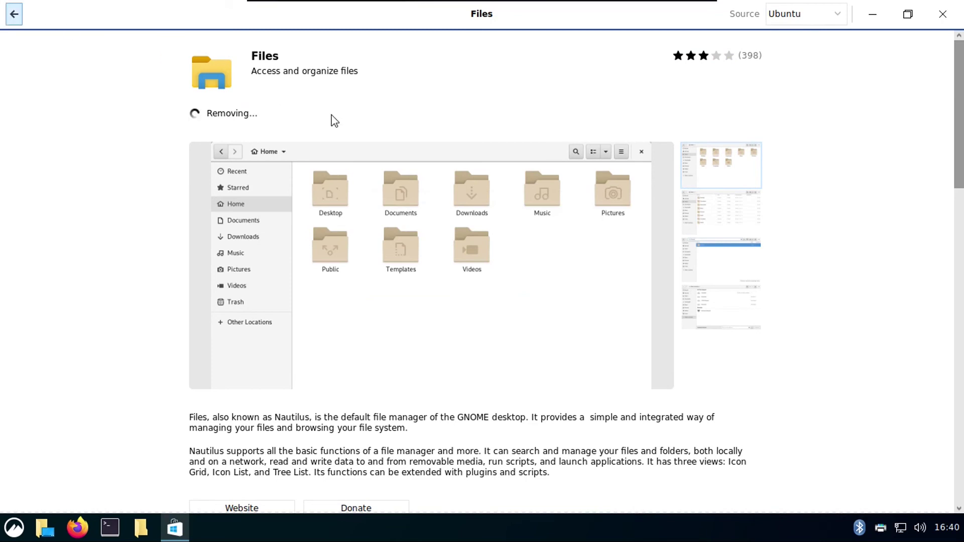
Search GNOME Software for 'firefox' and look over the Firefox snap's details.
click(7, 21)
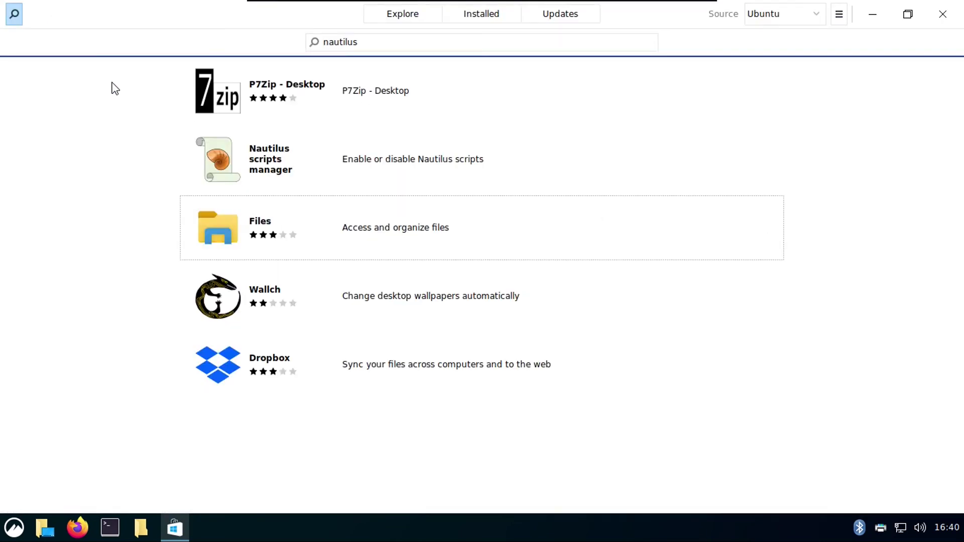
drag(363, 41, 297, 46)
text(fire)
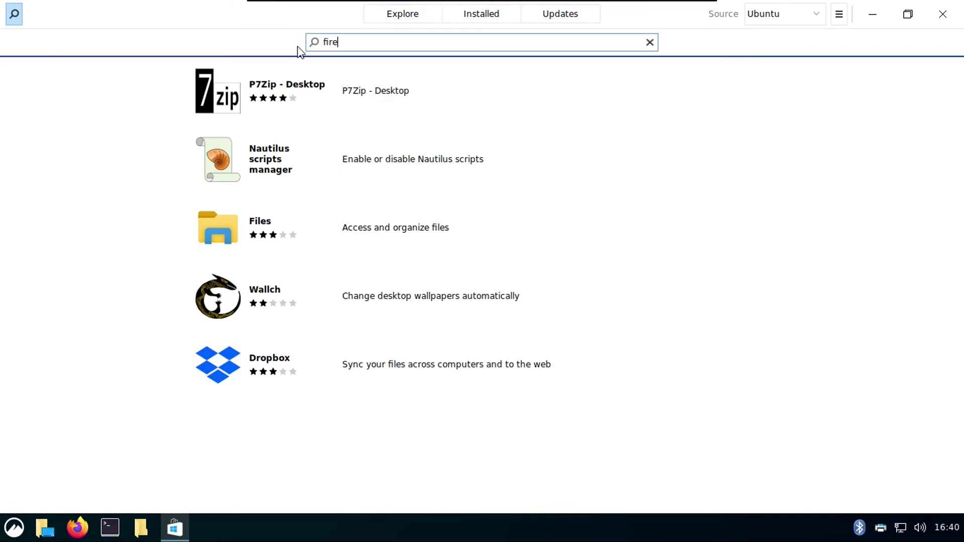
text(fox)
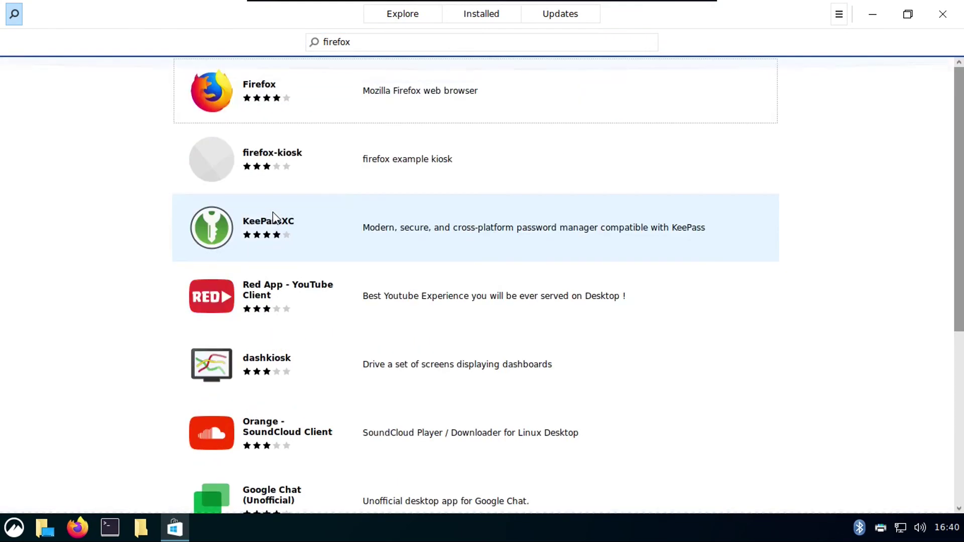
click(334, 105)
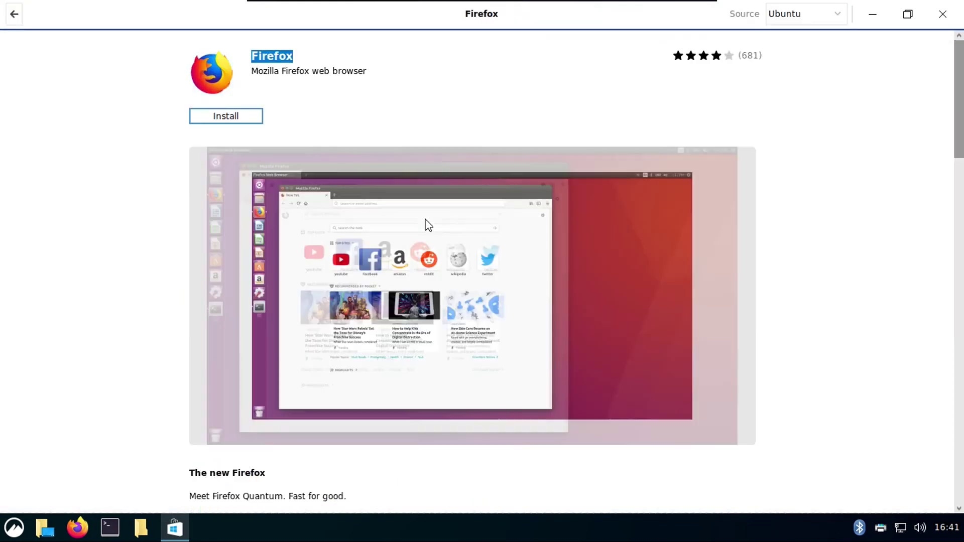
scroll(441, 243, down, 10)
scroll(444, 245, down, 10)
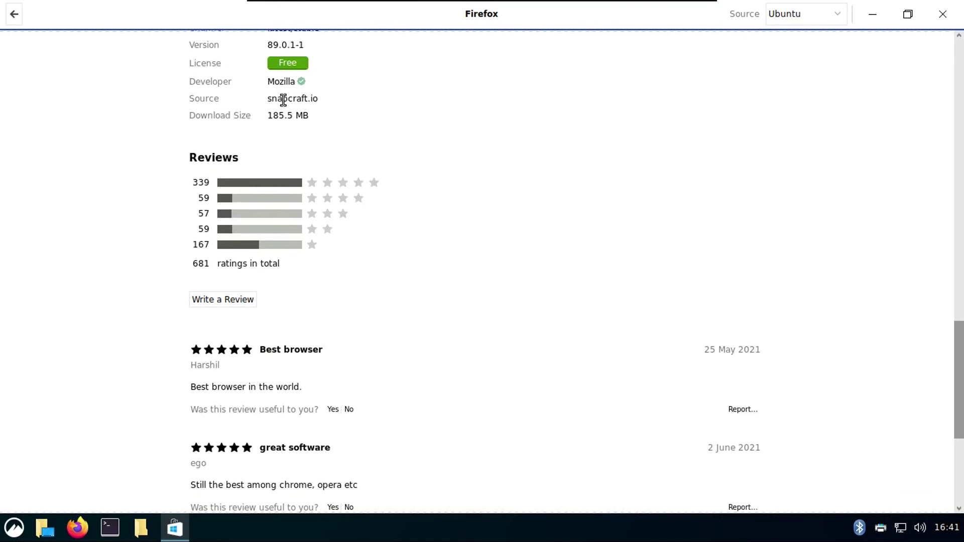
Open the installed Firefox Web Browser (Ubuntu source, version 89.0.1) from the results.
click(14, 13)
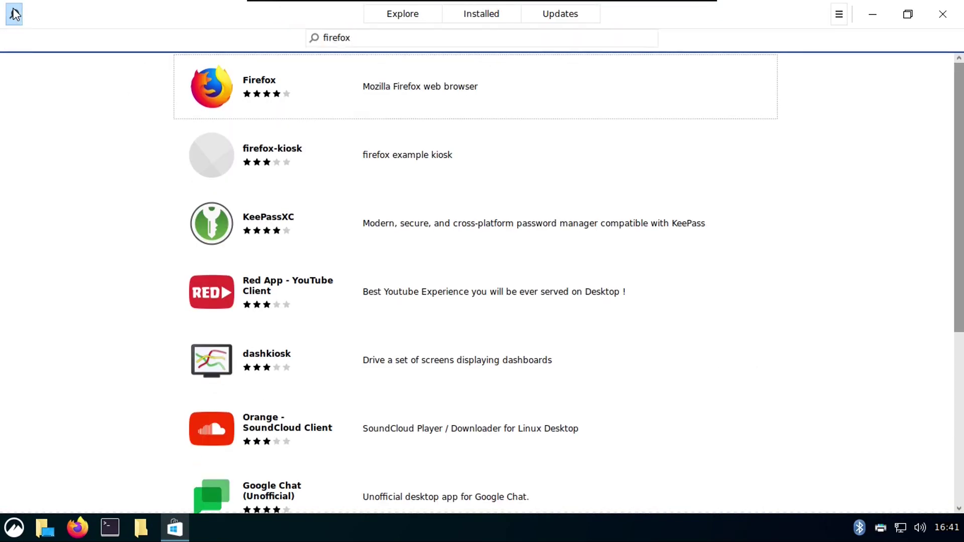
scroll(273, 142, down, 5)
scroll(272, 141, down, 1)
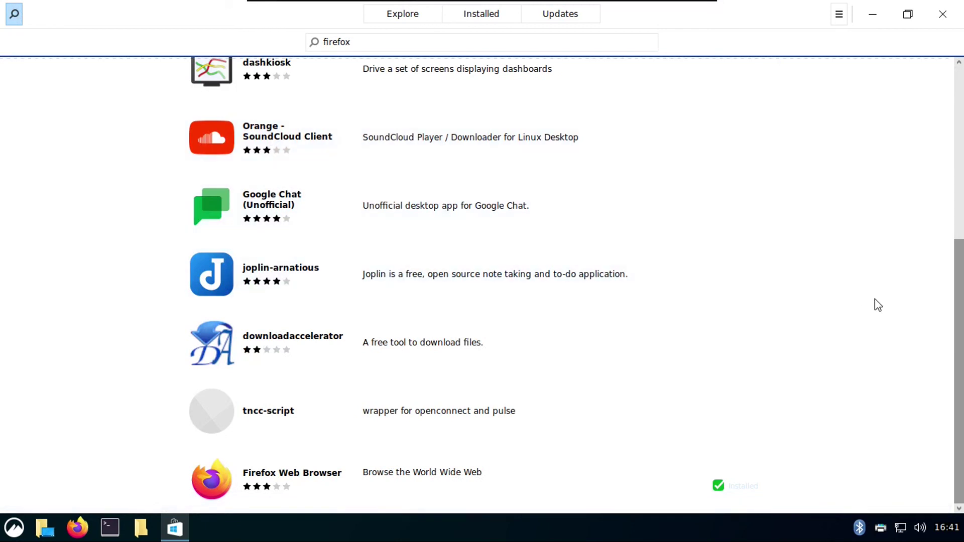
click(610, 497)
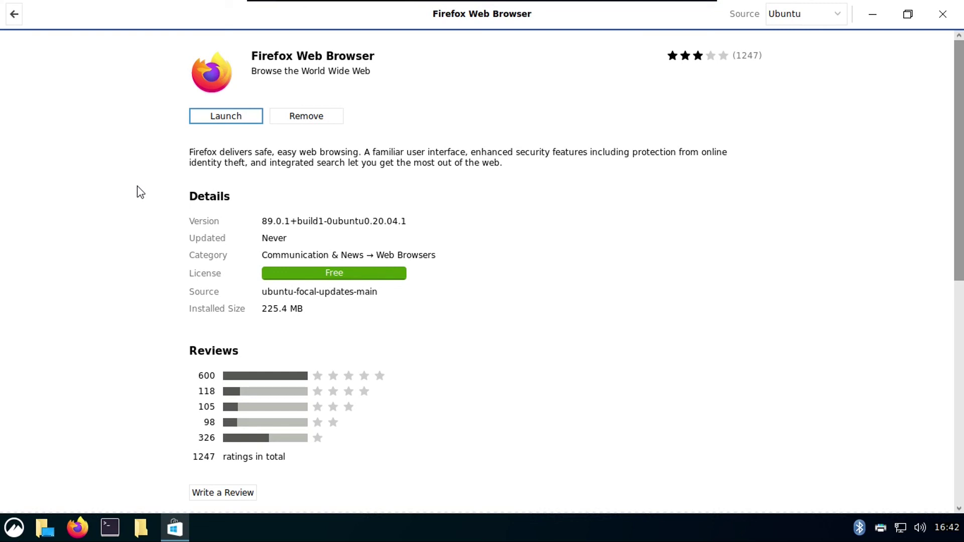
Quit GNOME Software with Ctrl+Q, leaving the Windows-themed desktop and centred taskbar.
key(ctrl+q)
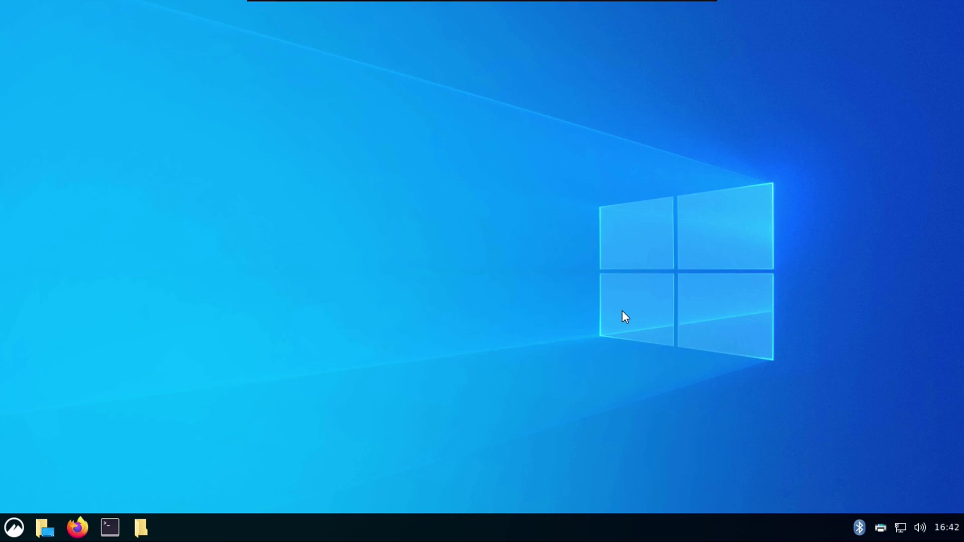